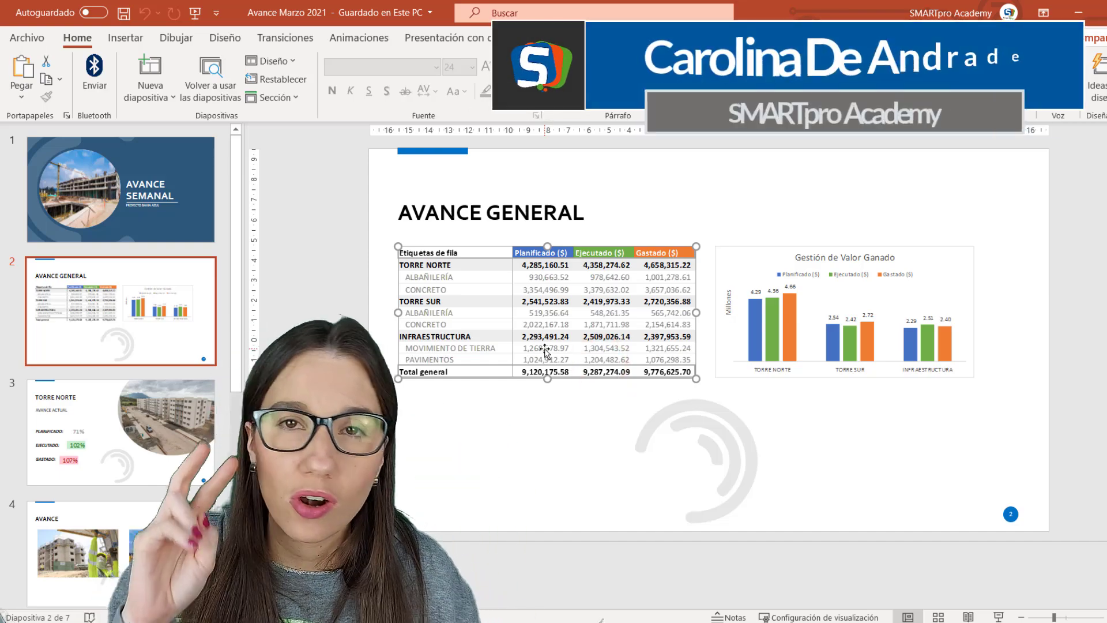
Enter 3000 as Torre Norte's executed amount in cell L10.
{"action": "scroll", "coordinate": [545, 354], "scroll_direction": "down", "scroll_amount": 1}
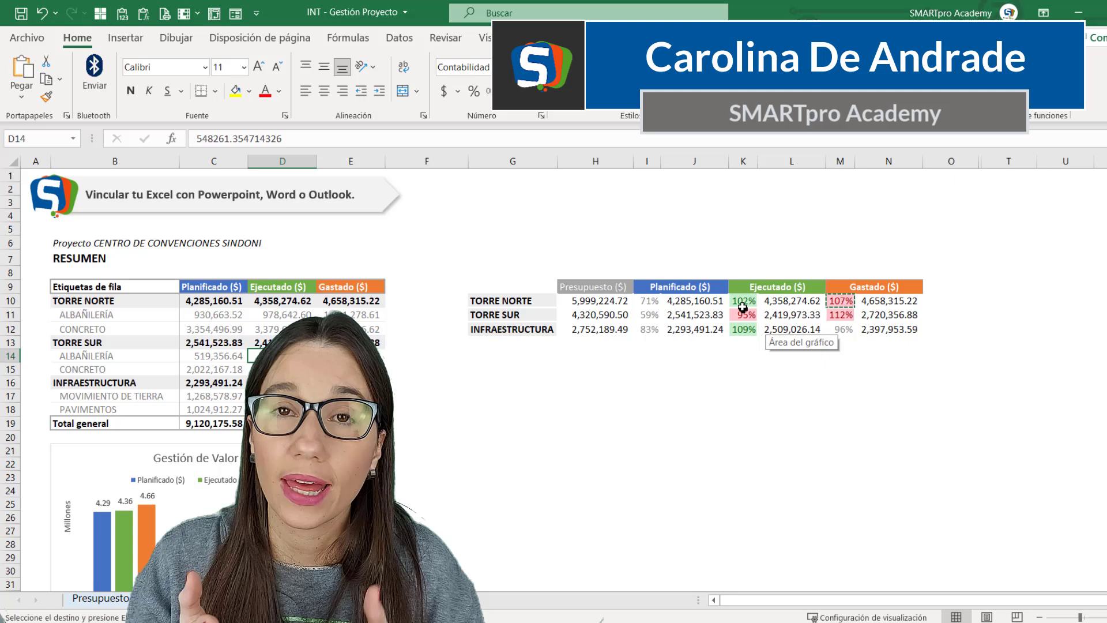
{"action": "left_click", "coordinate": [791, 301]}
{"action": "type", "text": "3000"}
{"action": "key", "text": "Return"}
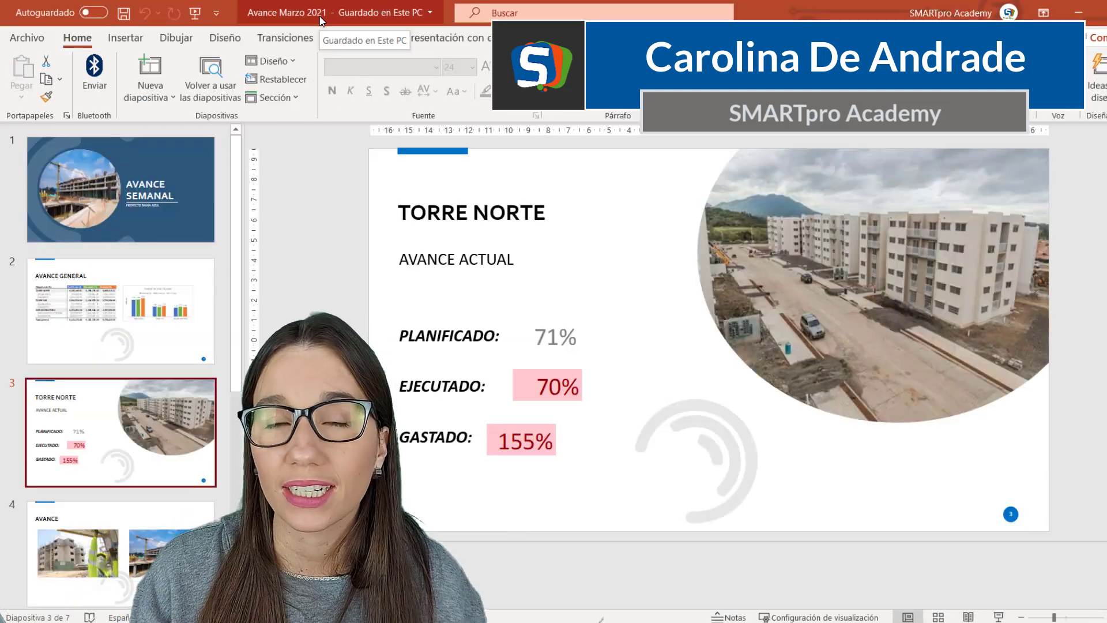
Open the presentation's Info page and look at its list of linked Excel files.
{"action": "left_click", "coordinate": [27, 37]}
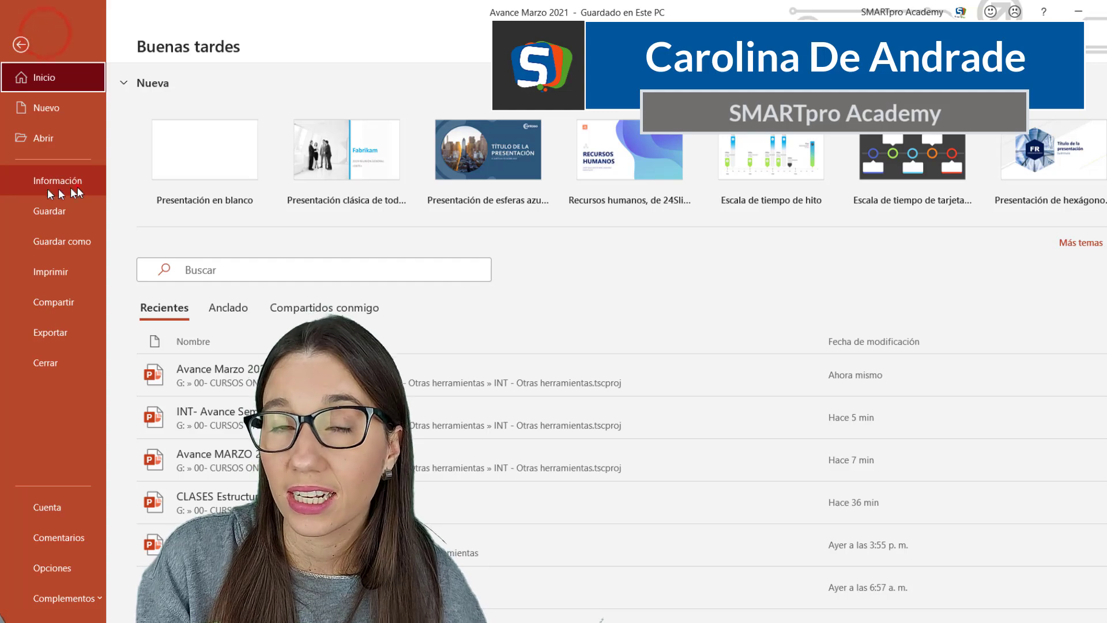
{"action": "left_click", "coordinate": [57, 182]}
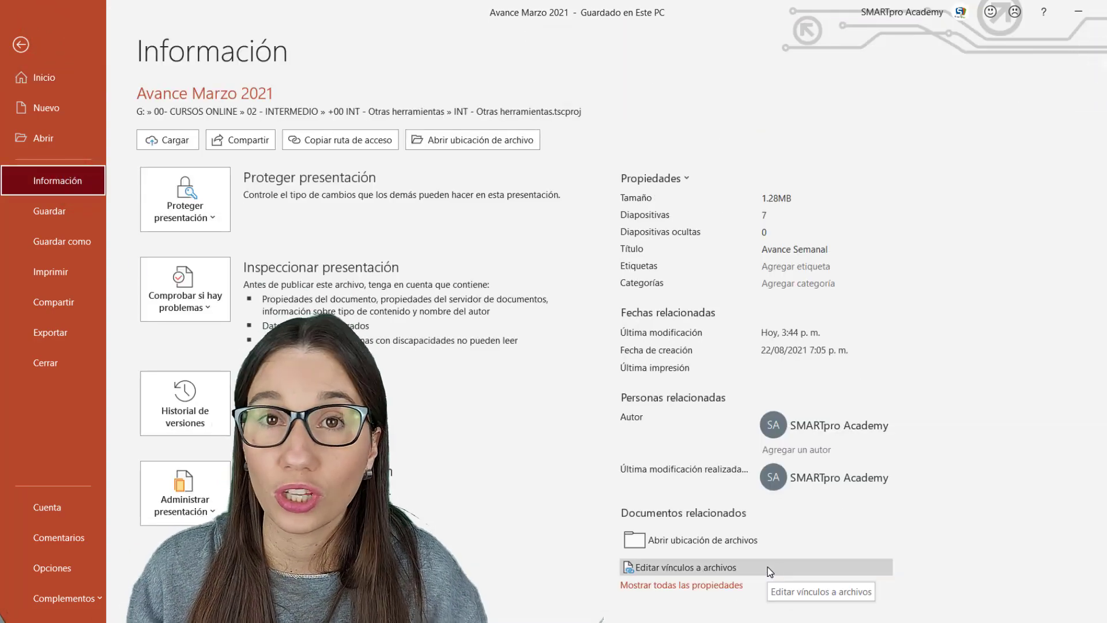
{"action": "left_click", "coordinate": [767, 566]}
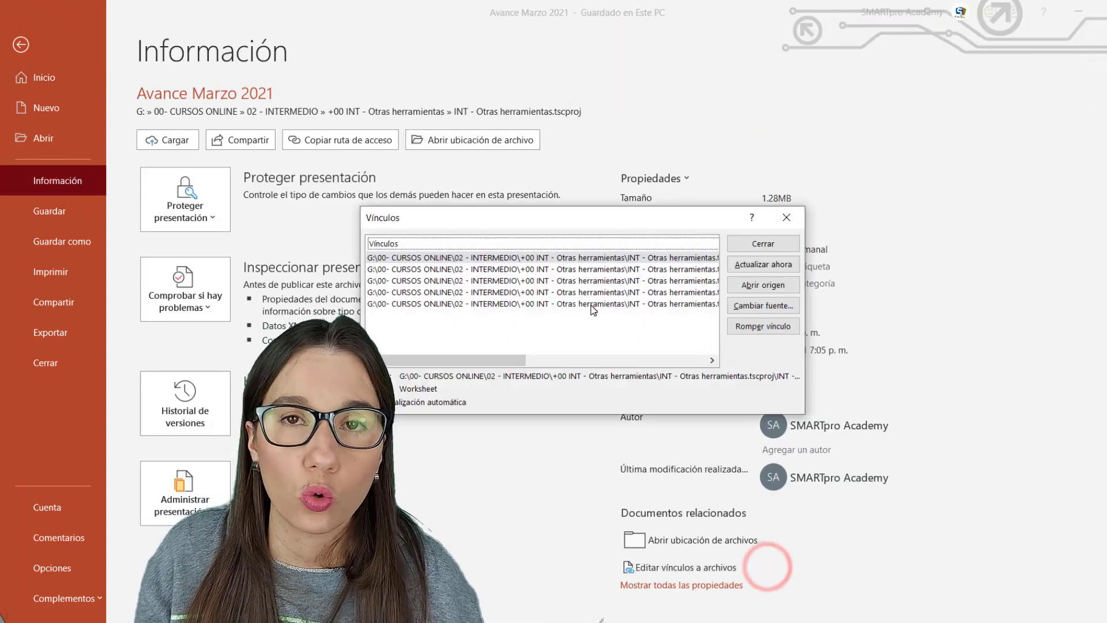
{"action": "key", "text": "Escape"}
{"action": "key", "text": "Escape"}
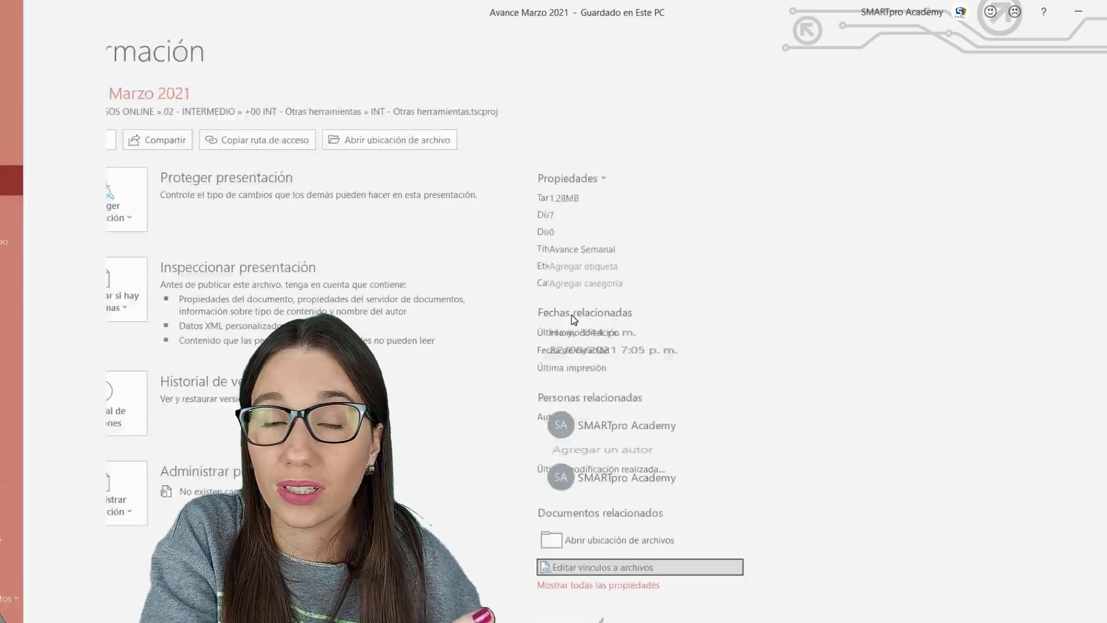
Check the linked table and Gestión de Valor Ganado chart on the AVANCE GENERAL slide.
{"action": "left_click", "coordinate": [170, 329]}
{"action": "left_click", "coordinate": [643, 283]}
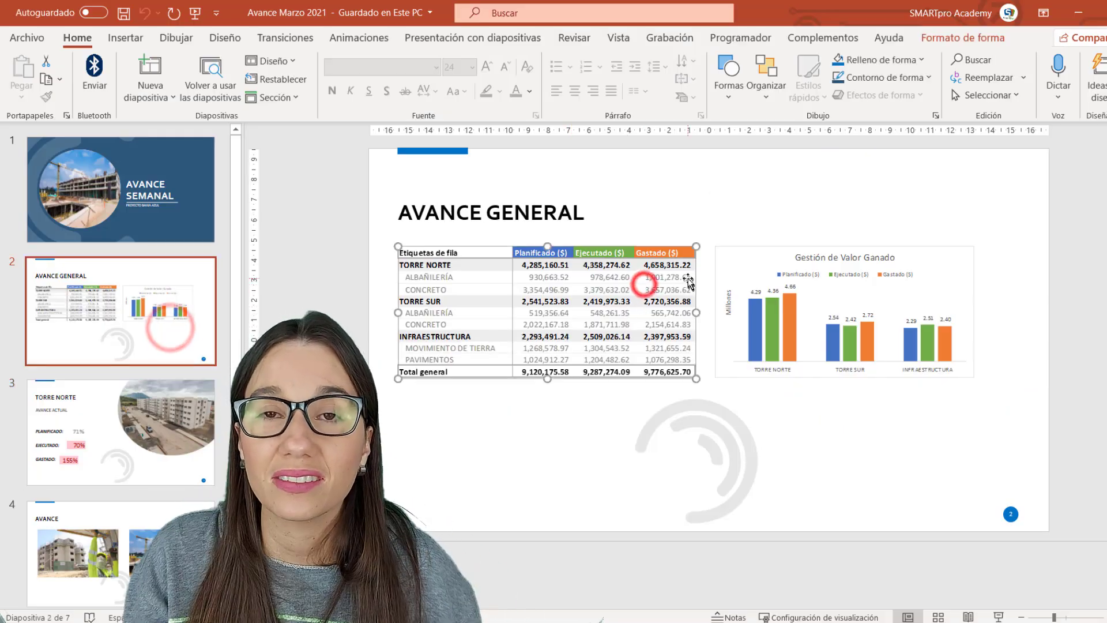
{"action": "left_click", "coordinate": [744, 253]}
{"action": "left_click", "coordinate": [149, 408]}
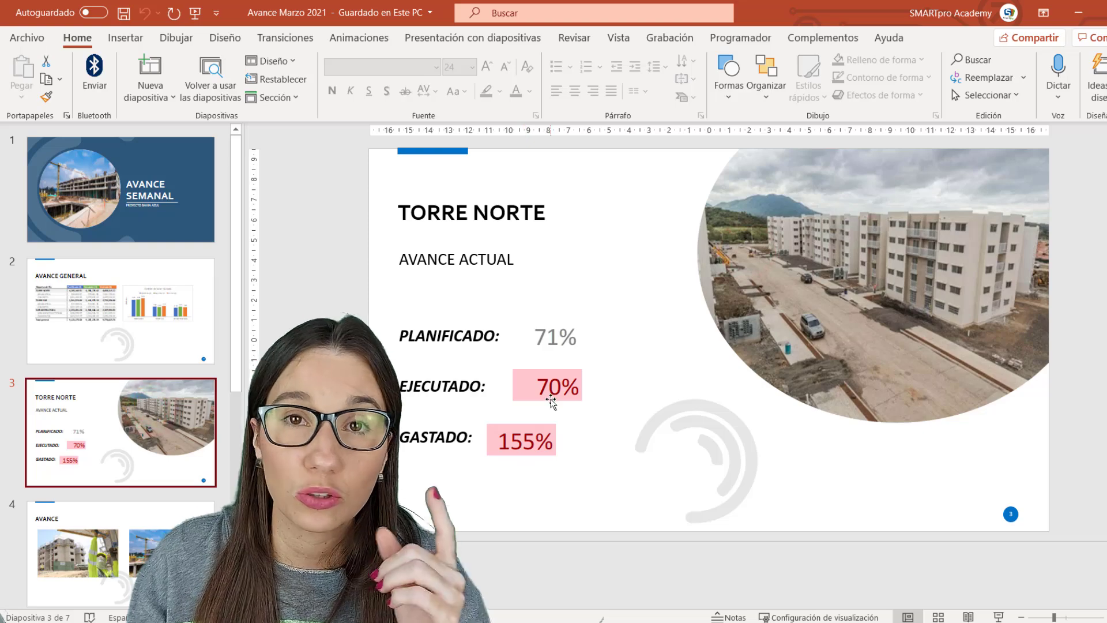
Break the presentation's links to the Excel source through Edit Links to Files.
{"action": "left_click", "coordinate": [29, 40]}
{"action": "left_click", "coordinate": [29, 41]}
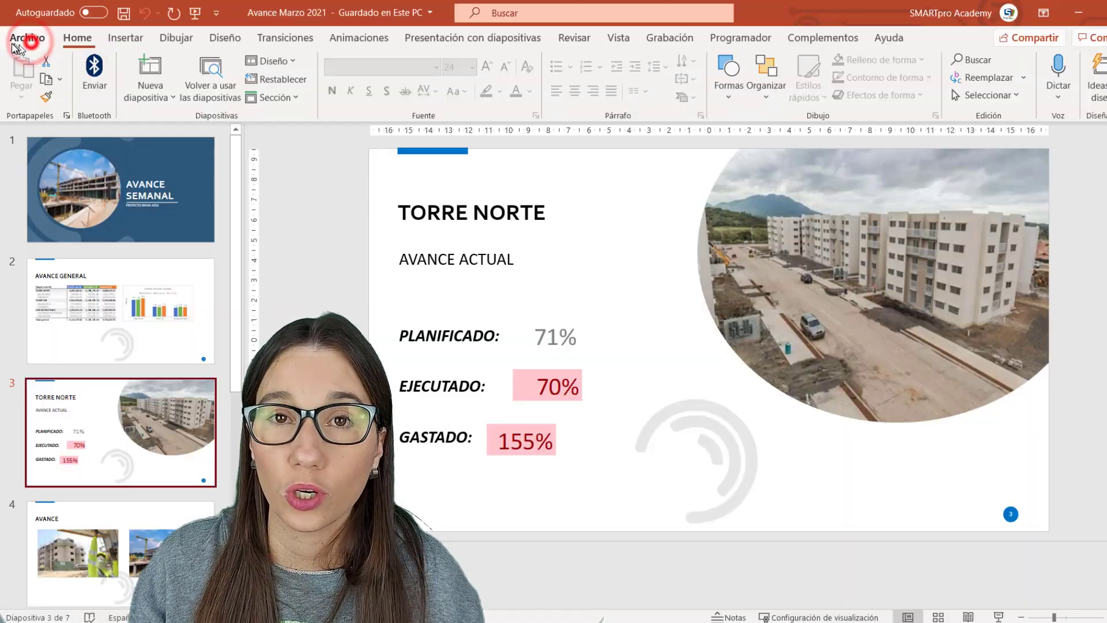
{"action": "left_click", "coordinate": [29, 41]}
{"action": "left_click", "coordinate": [53, 170]}
{"action": "left_click", "coordinate": [695, 568]}
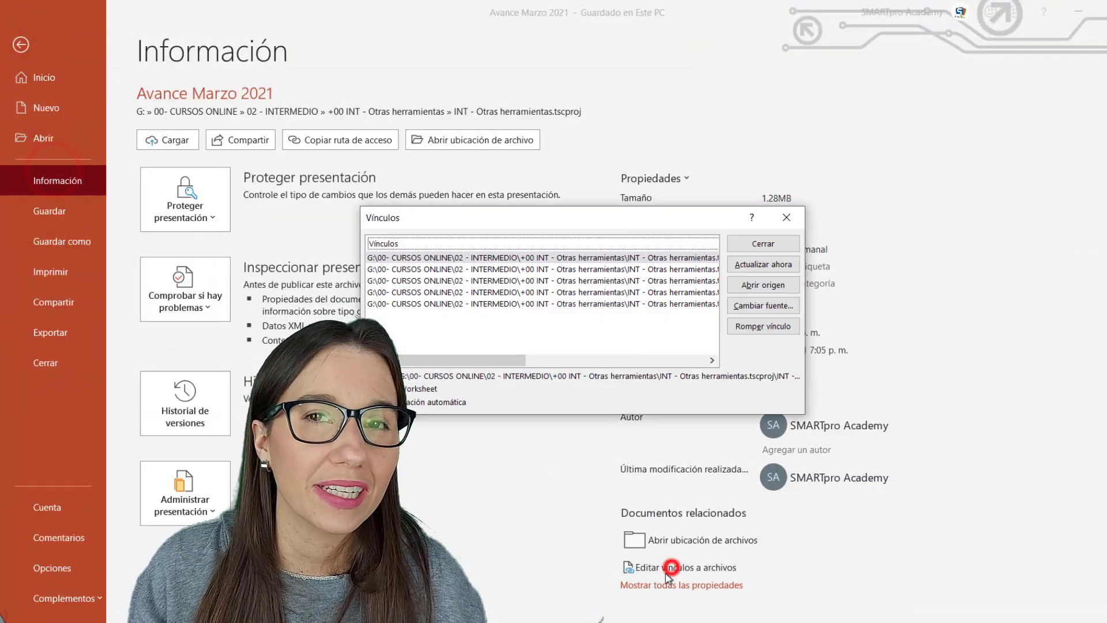
{"action": "left_click", "coordinate": [593, 258]}
{"action": "left_click", "coordinate": [763, 326]}
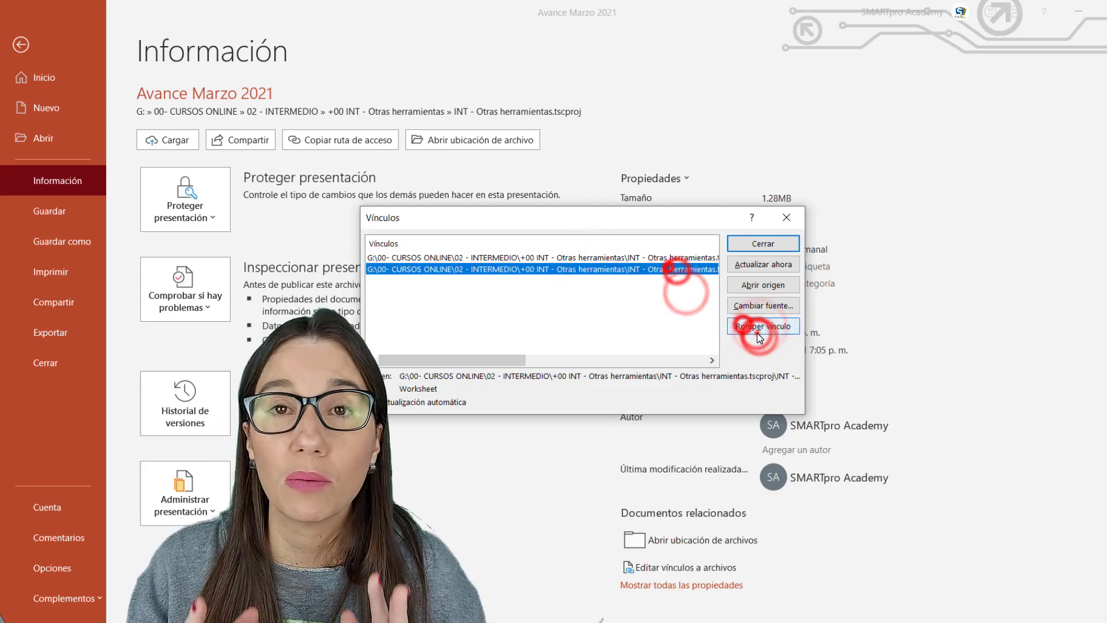
{"action": "left_click", "coordinate": [786, 217]}
{"action": "left_click", "coordinate": [91, 51]}
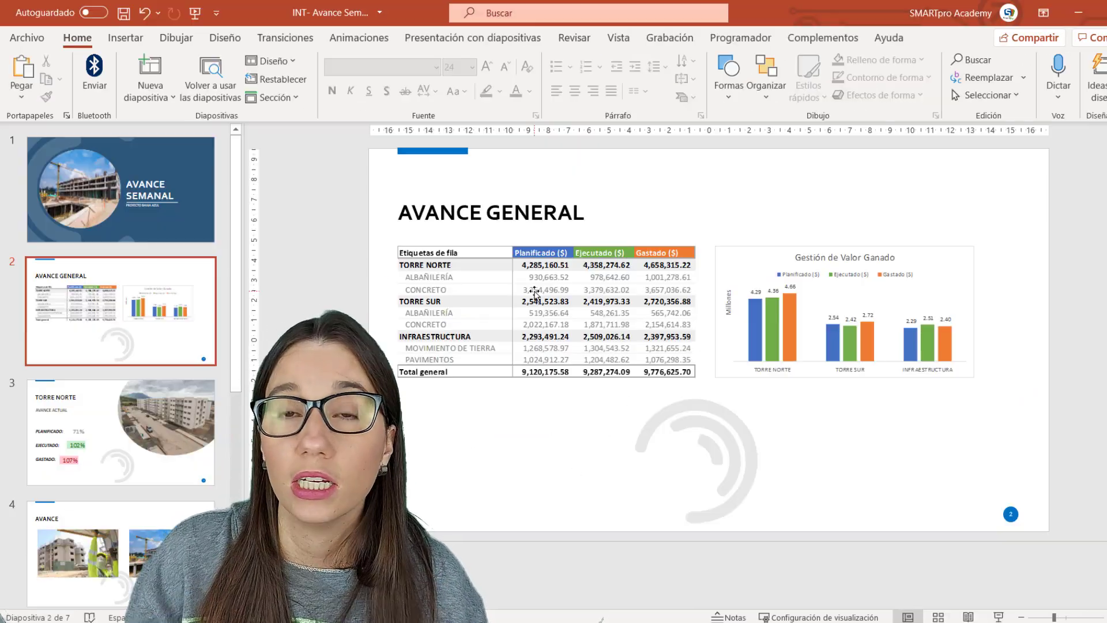
Save a copy of the presentation named 'Avance Marzo 2021'.
{"action": "left_click", "coordinate": [28, 37]}
{"action": "left_click", "coordinate": [62, 241]}
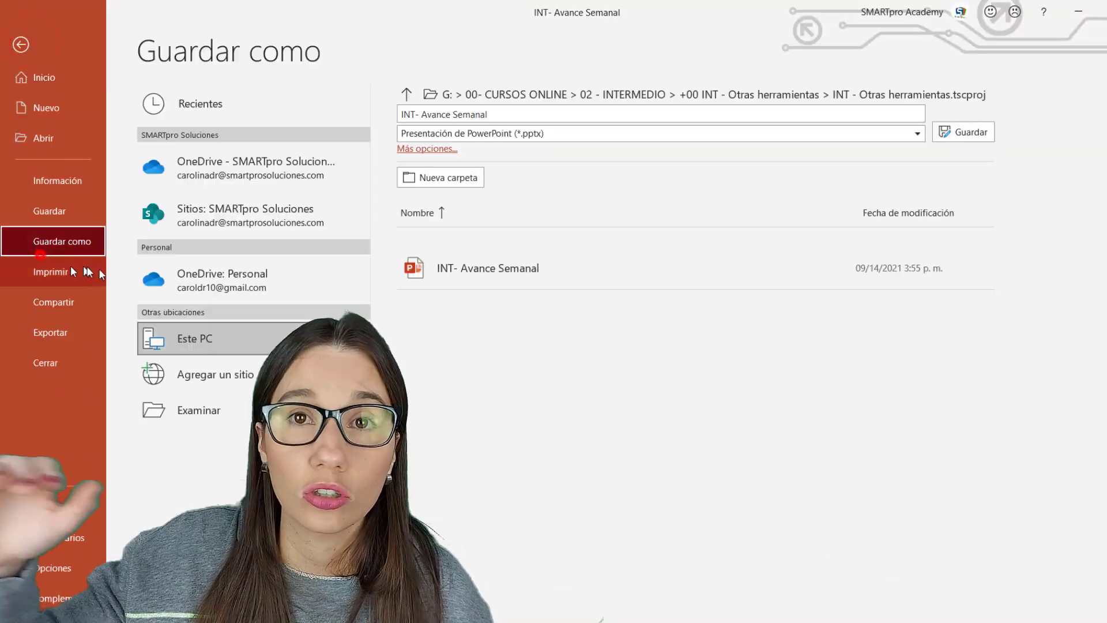
{"action": "left_click", "coordinate": [199, 407]}
{"action": "type", "text": "Avance M"}
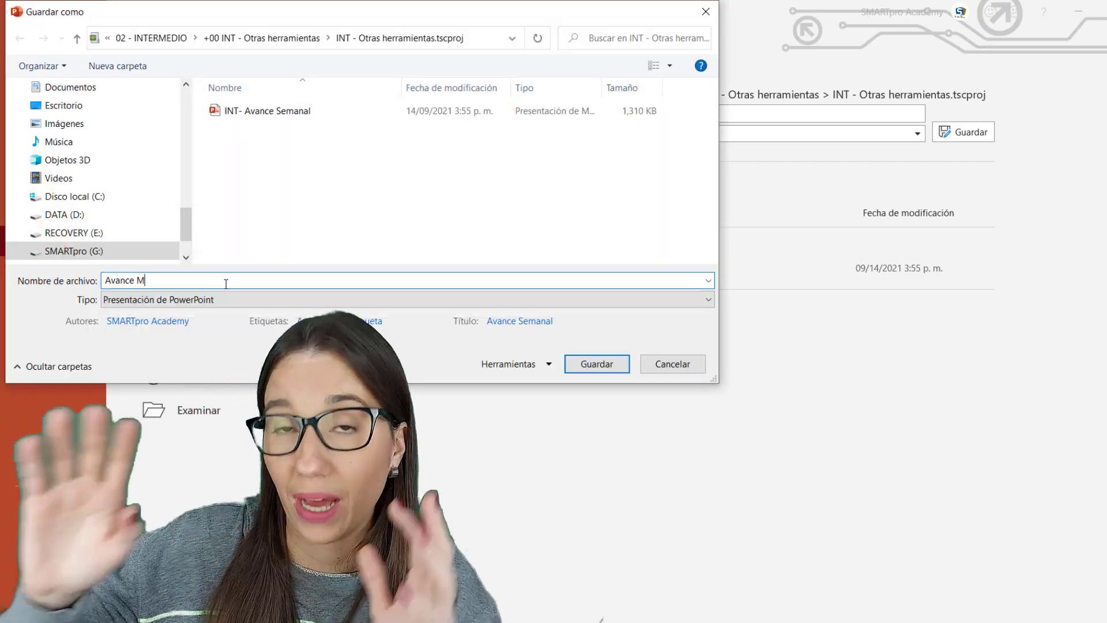
{"action": "type", "text": "arzo 2021"}
{"action": "left_click", "coordinate": [599, 365]}
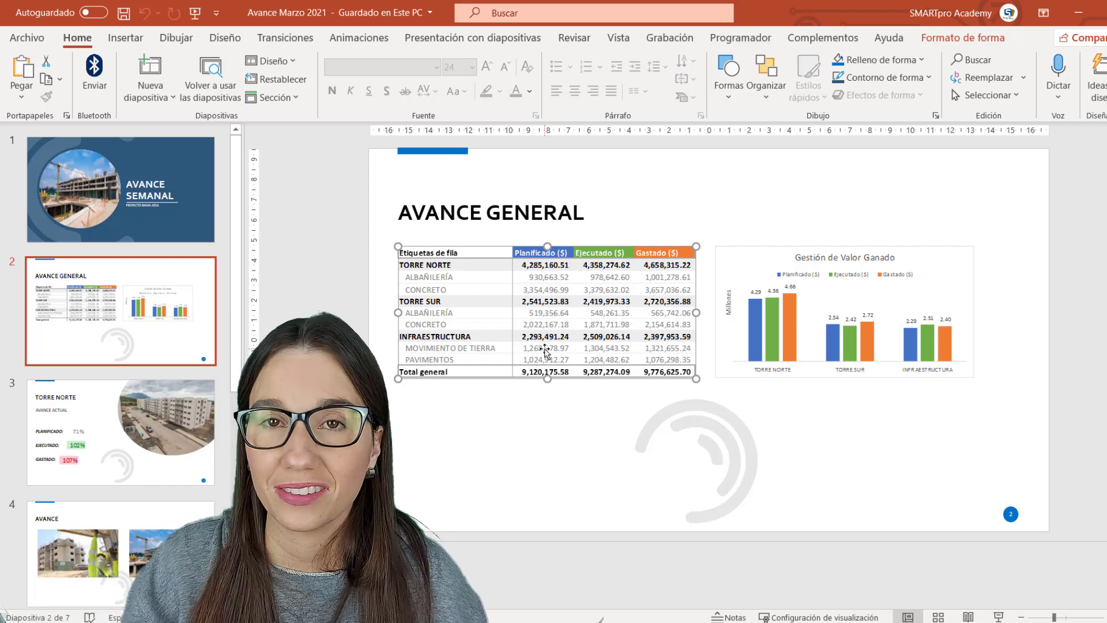
Move to the TORRE NORTE slide and reopen the presentation's Info page.
{"action": "key", "text": "Page_Down"}
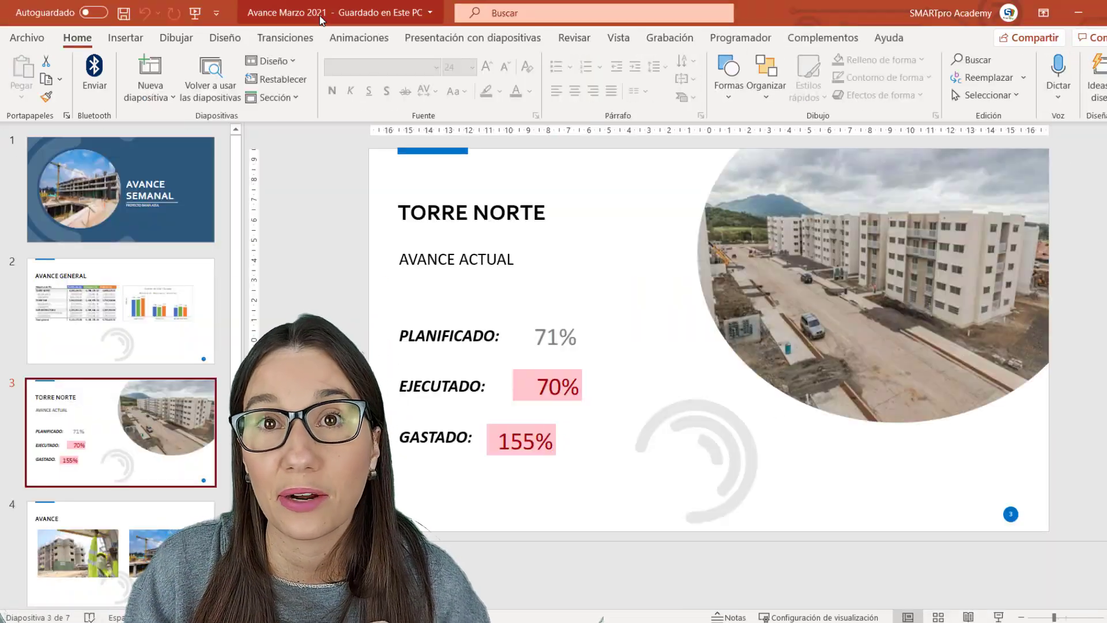
{"action": "left_click", "coordinate": [43, 34]}
{"action": "left_click", "coordinate": [57, 180]}
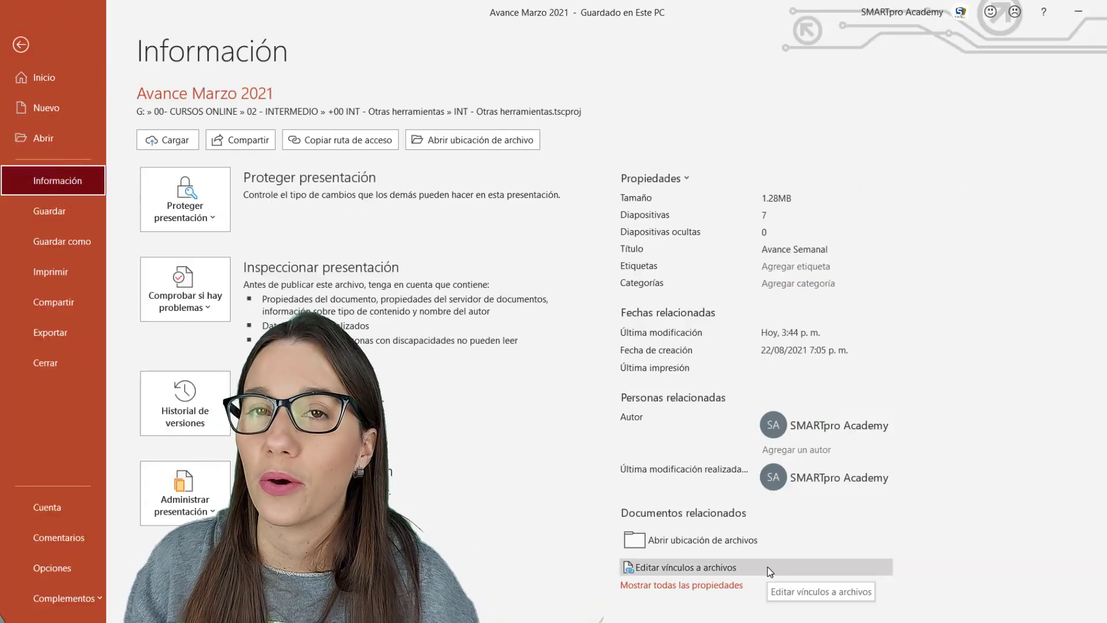
Open the list of linked Excel files from the Info page.
{"action": "left_click", "coordinate": [767, 566]}
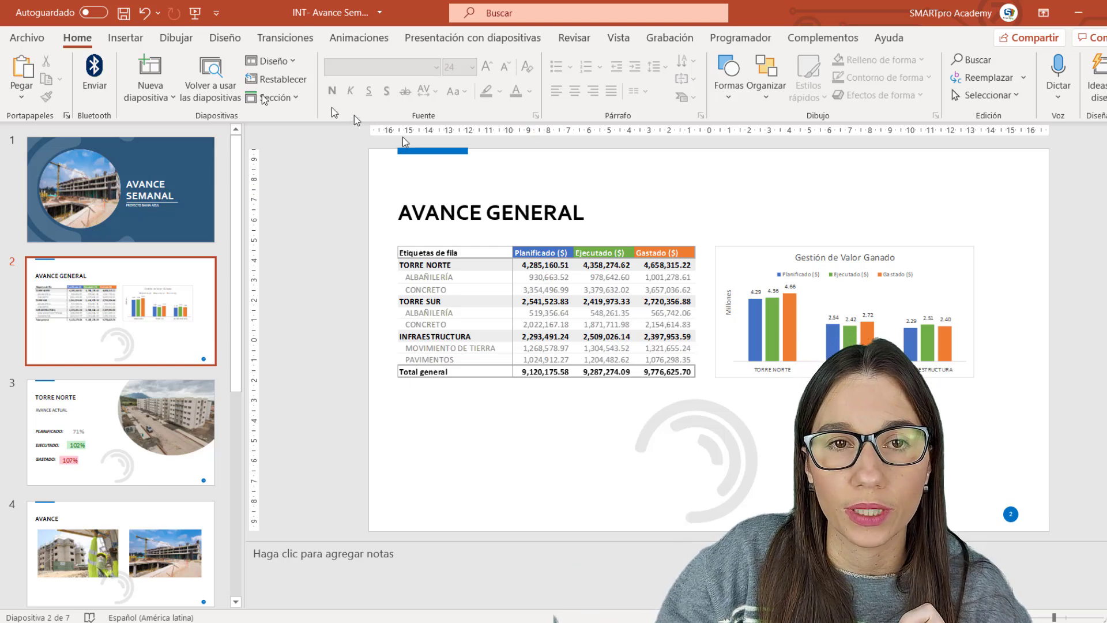
Show the Guardar como page from the File menu.
{"action": "left_click", "coordinate": [33, 42]}
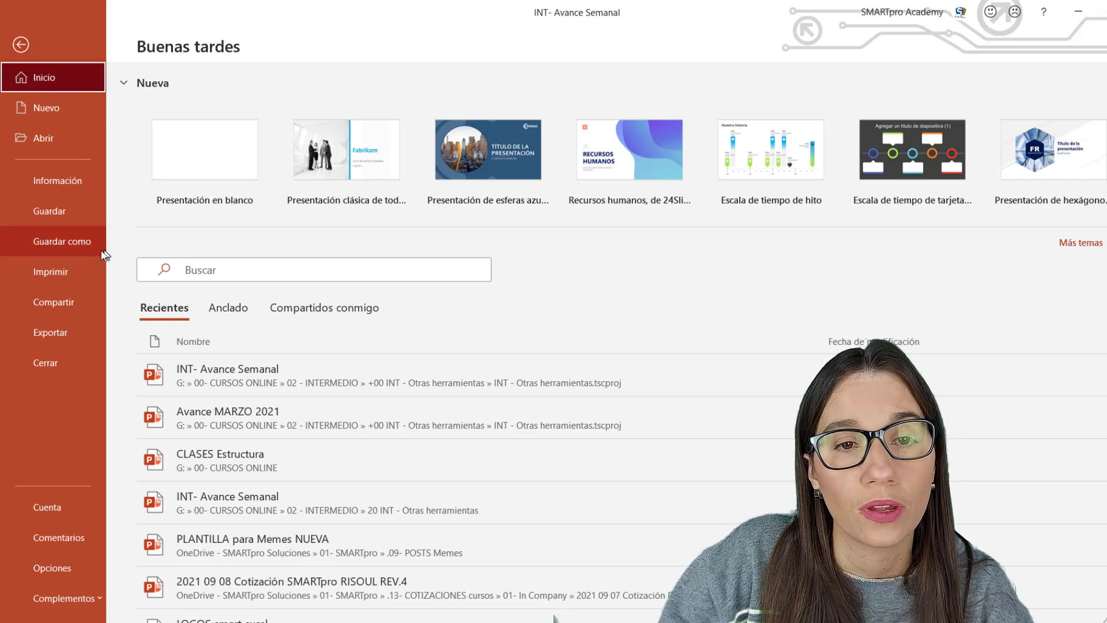
{"action": "left_click", "coordinate": [40, 252]}
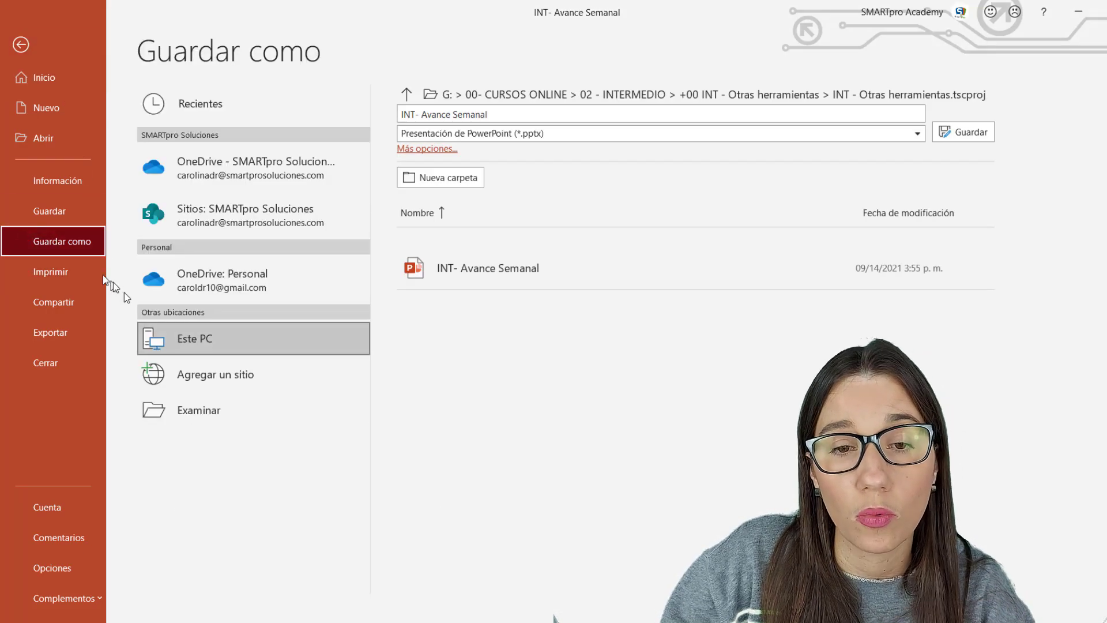
Save the copy as 'Avance Marzo 2021', select the TORRE NORTE slide, and switch to Excel.
{"action": "left_click", "coordinate": [216, 400]}
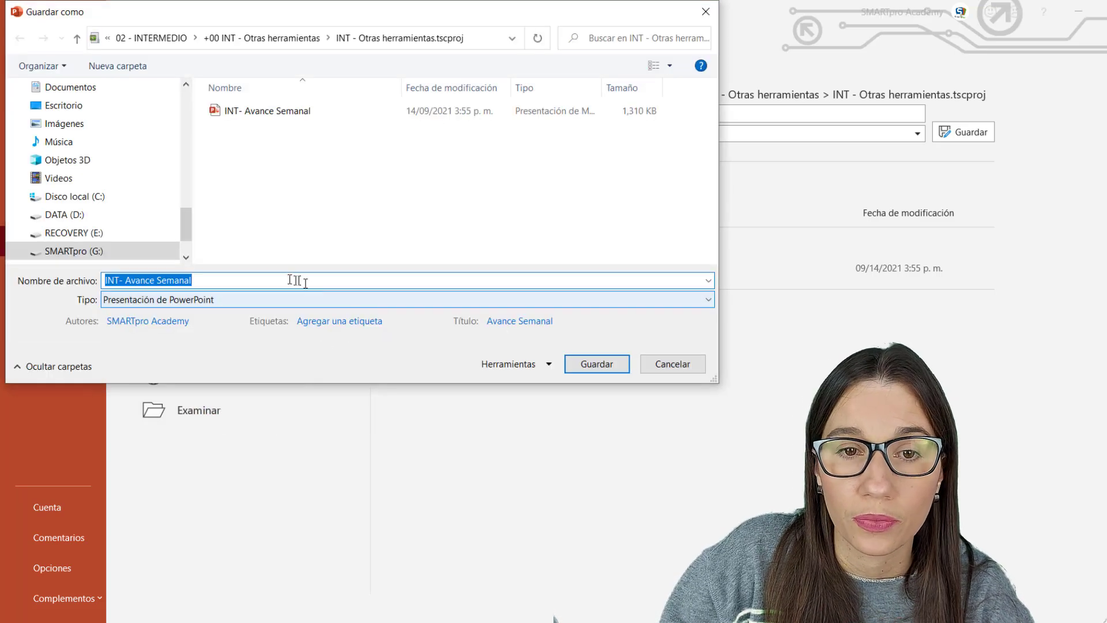
{"action": "type", "text": "Avanc"}
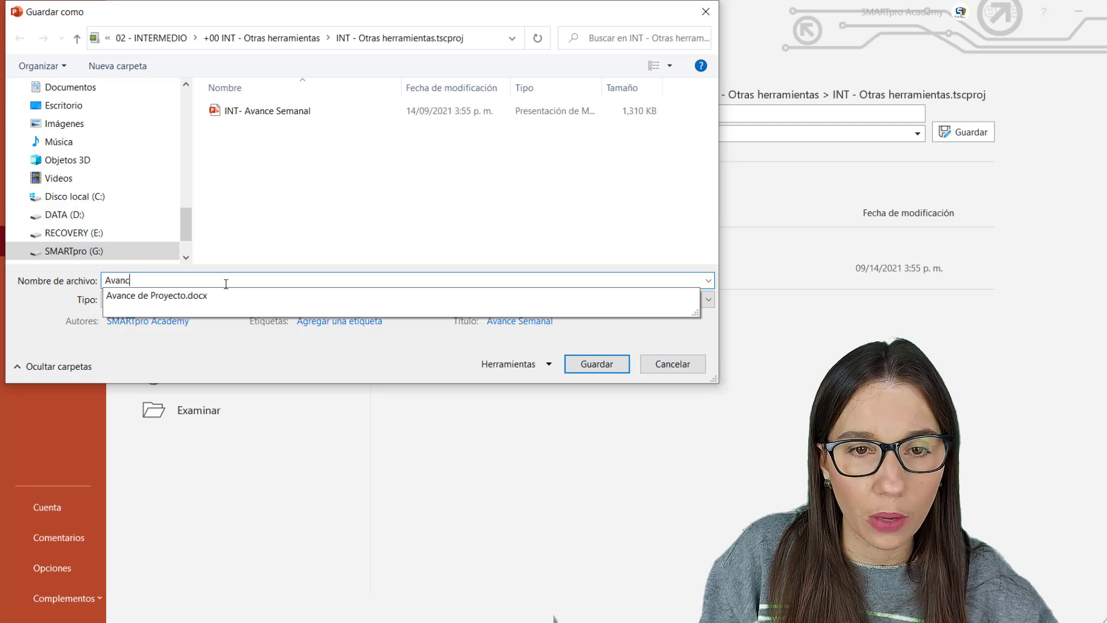
{"action": "type", "text": "e Mar"}
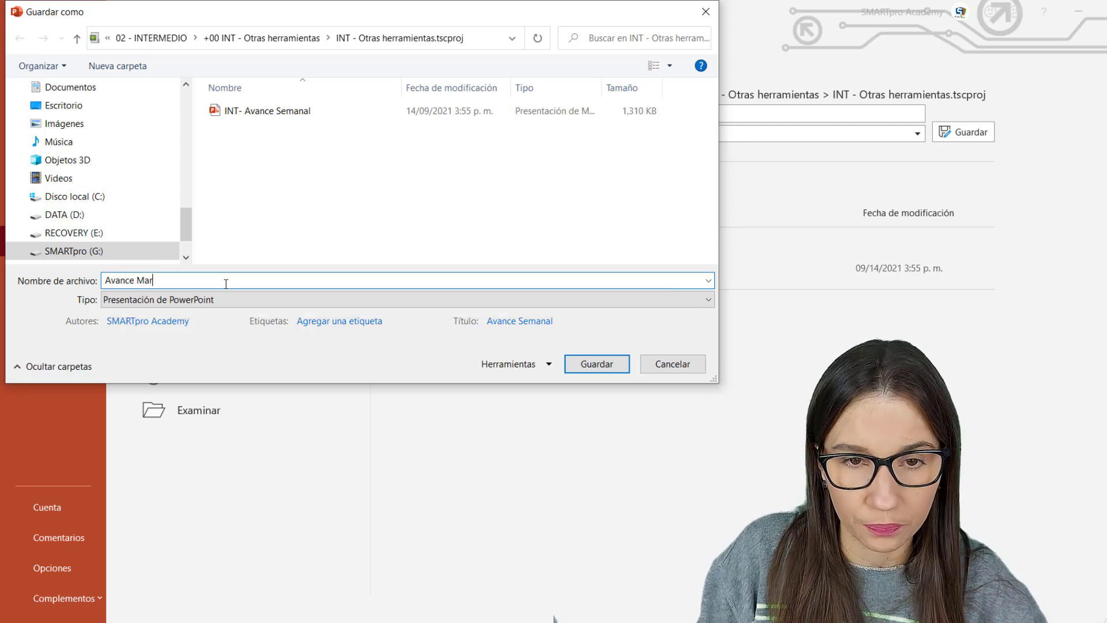
{"action": "type", "text": "zo 2021"}
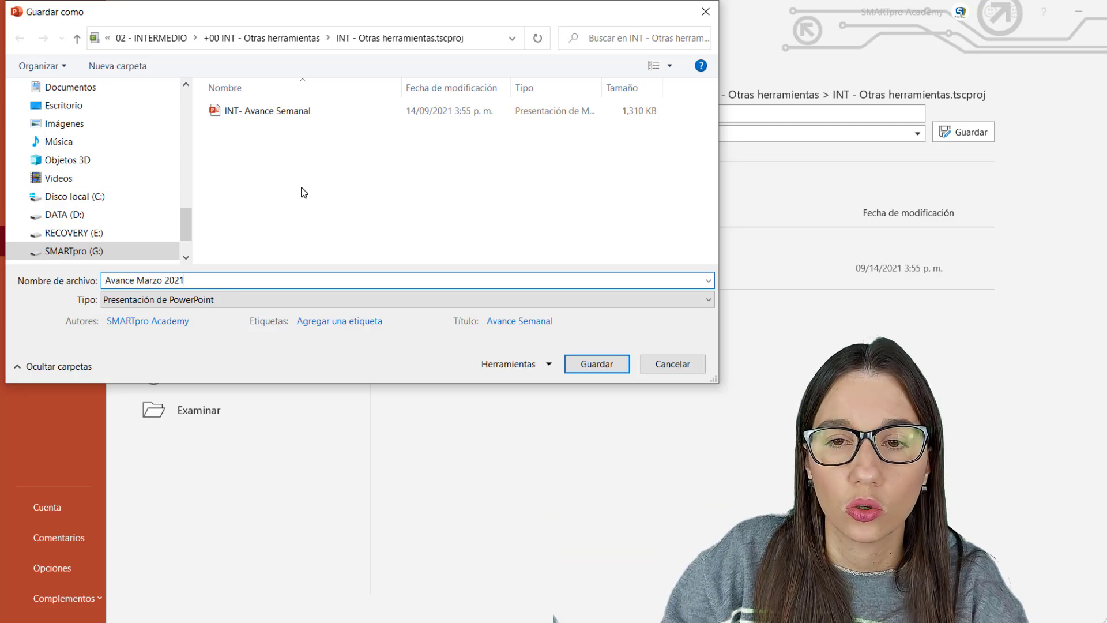
{"action": "left_click", "coordinate": [600, 365]}
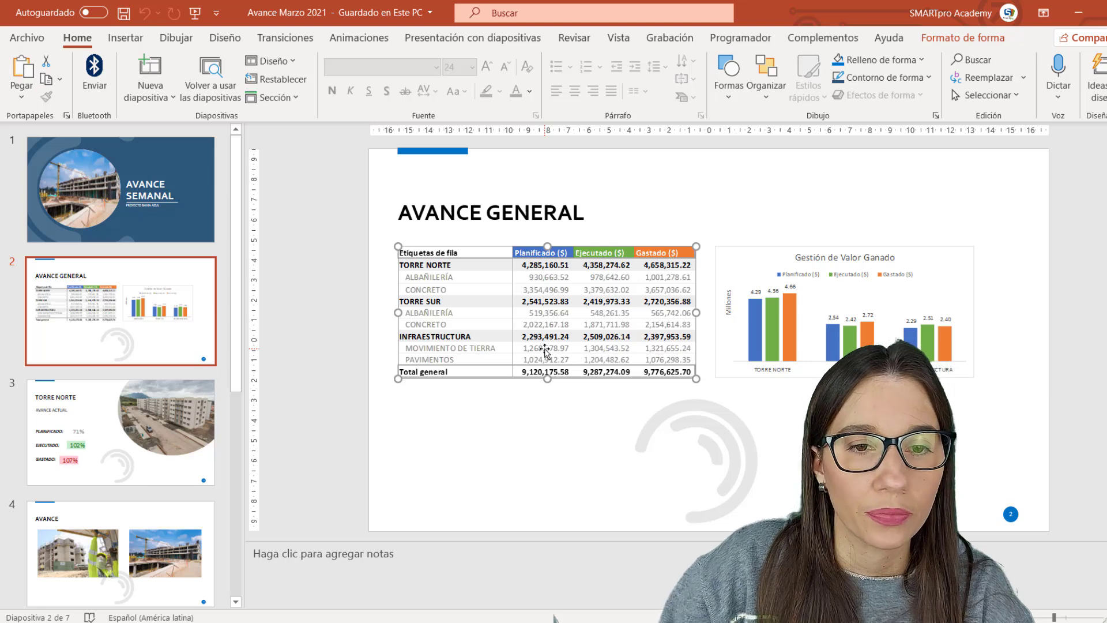
{"action": "left_click", "coordinate": [167, 430]}
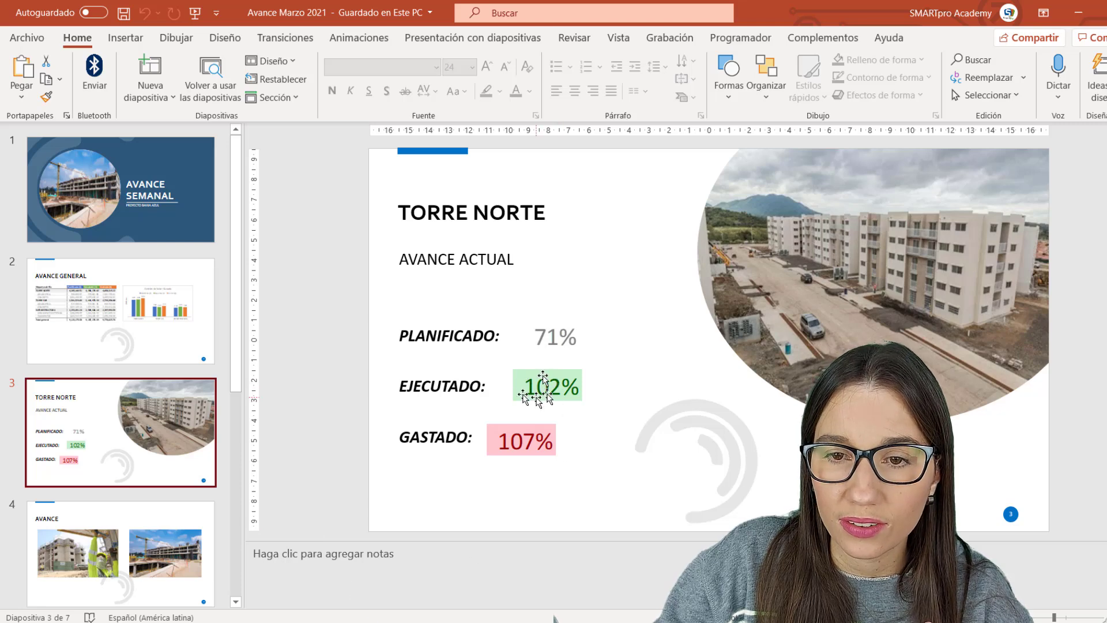
{"action": "key", "text": "alt+Tab"}
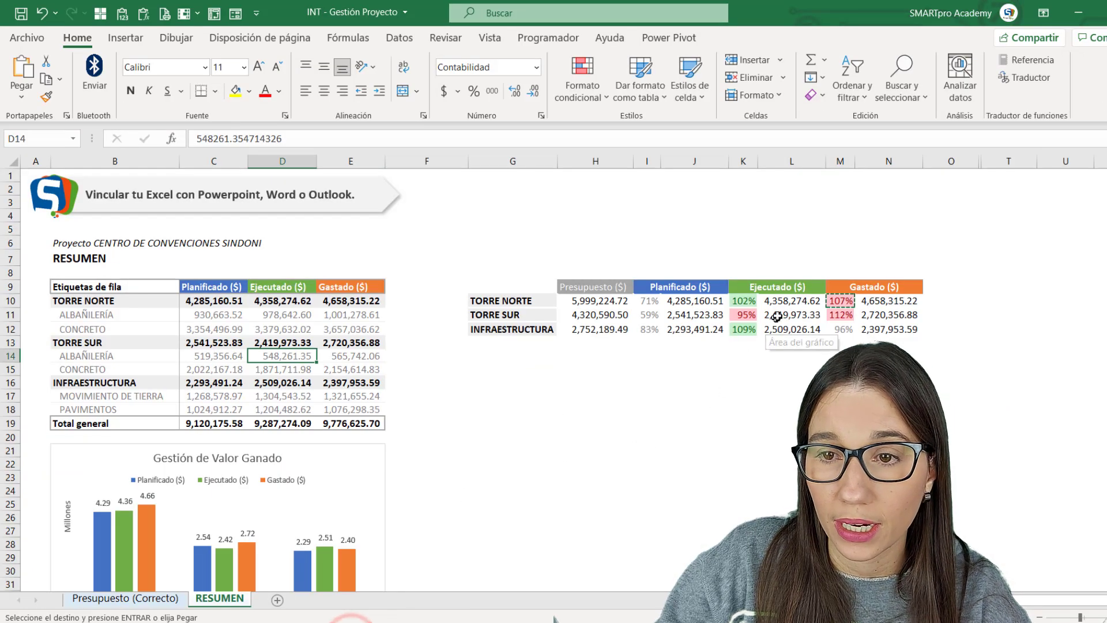
Set Torre Norte's executed amount in L10 to 3,000,000, then return to PowerPoint.
{"action": "left_click", "coordinate": [792, 300]}
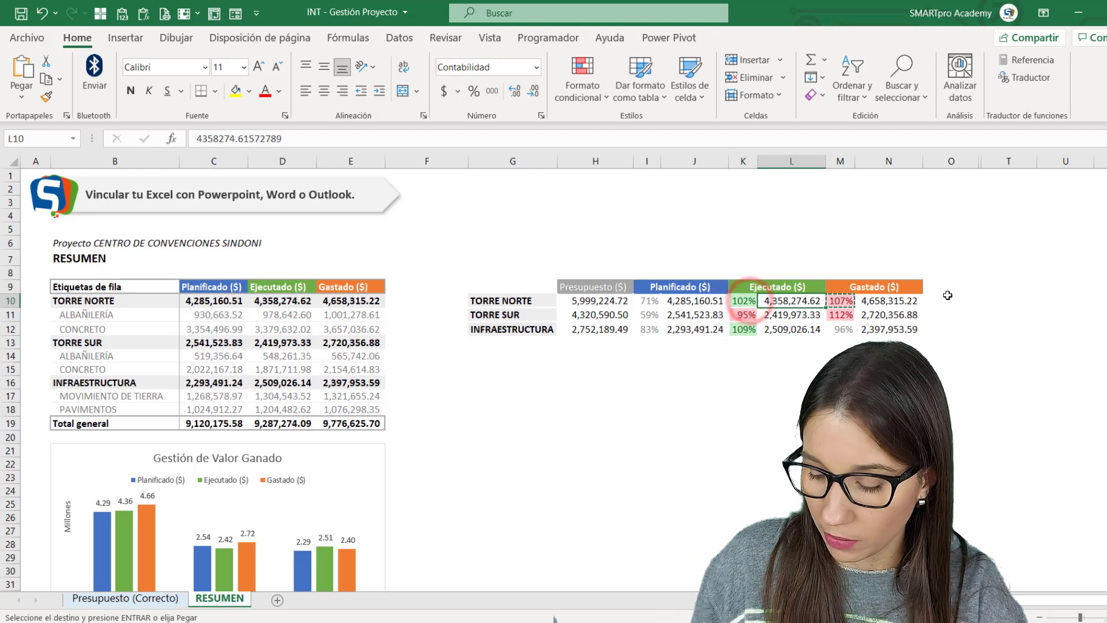
{"action": "type", "text": "3,0"}
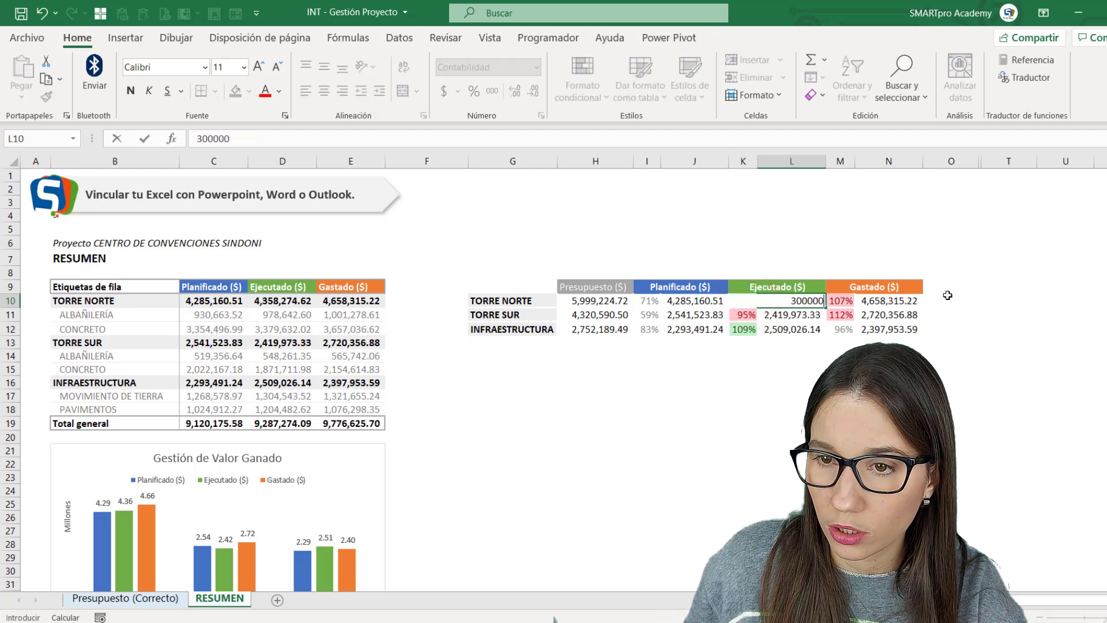
{"action": "type", "text": "0"}
{"action": "key", "text": "Return"}
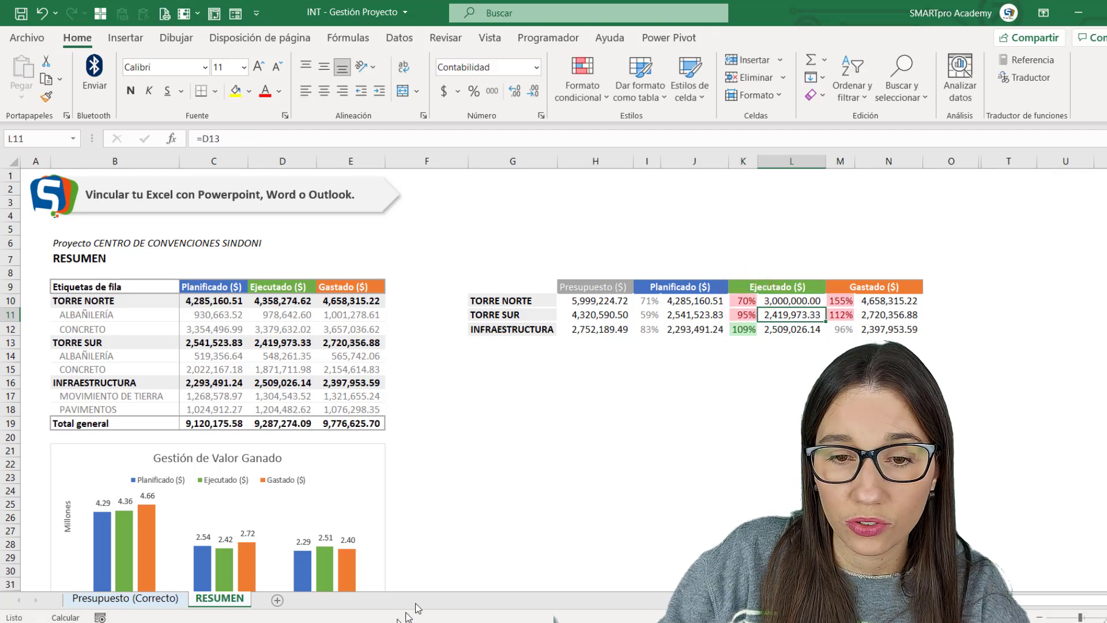
{"action": "key", "text": "alt+Tab"}
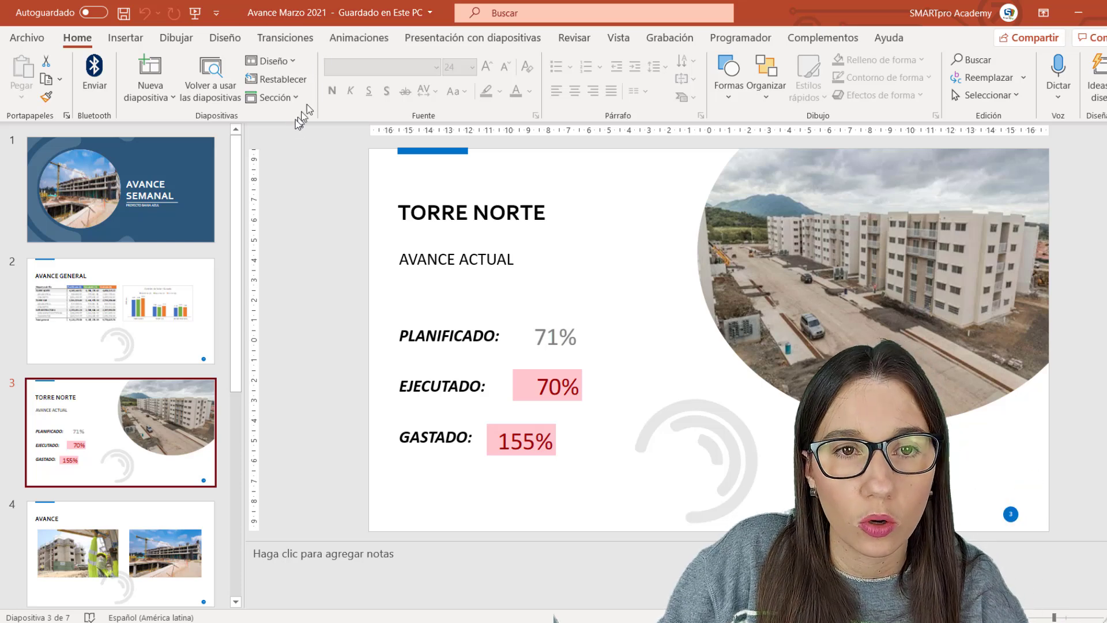
{"action": "left_click", "coordinate": [43, 35]}
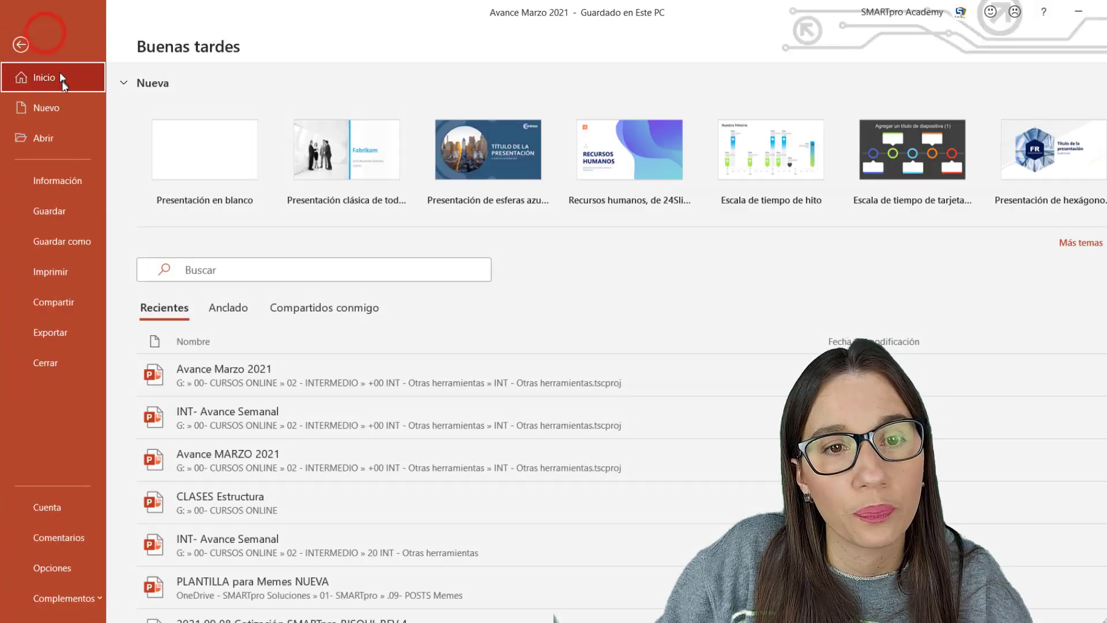
{"action": "left_click", "coordinate": [77, 185]}
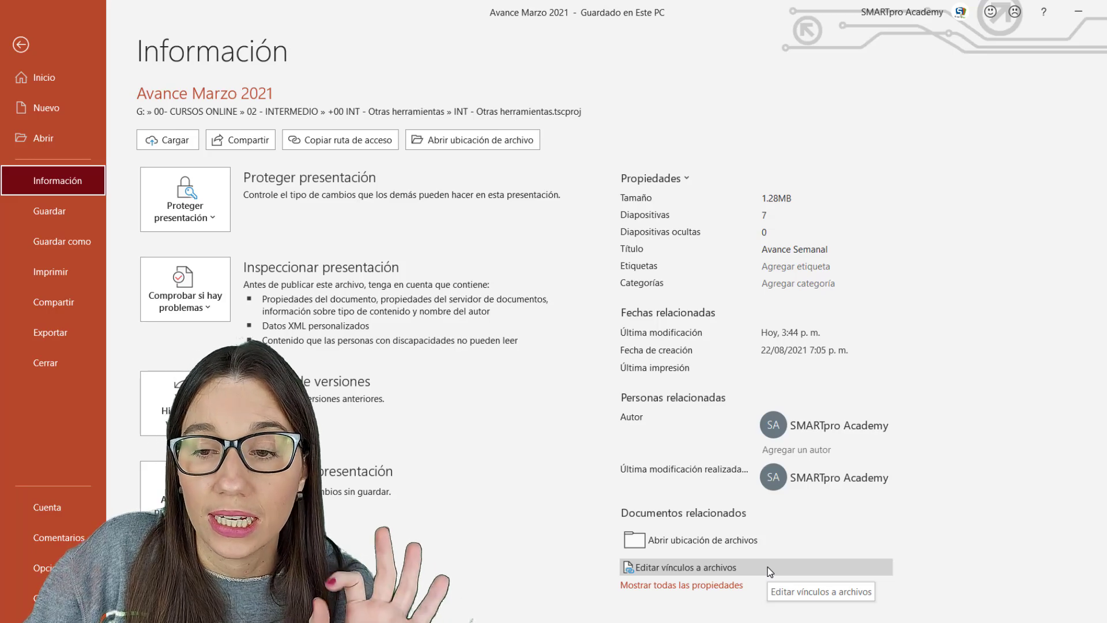
{"action": "left_click", "coordinate": [767, 567]}
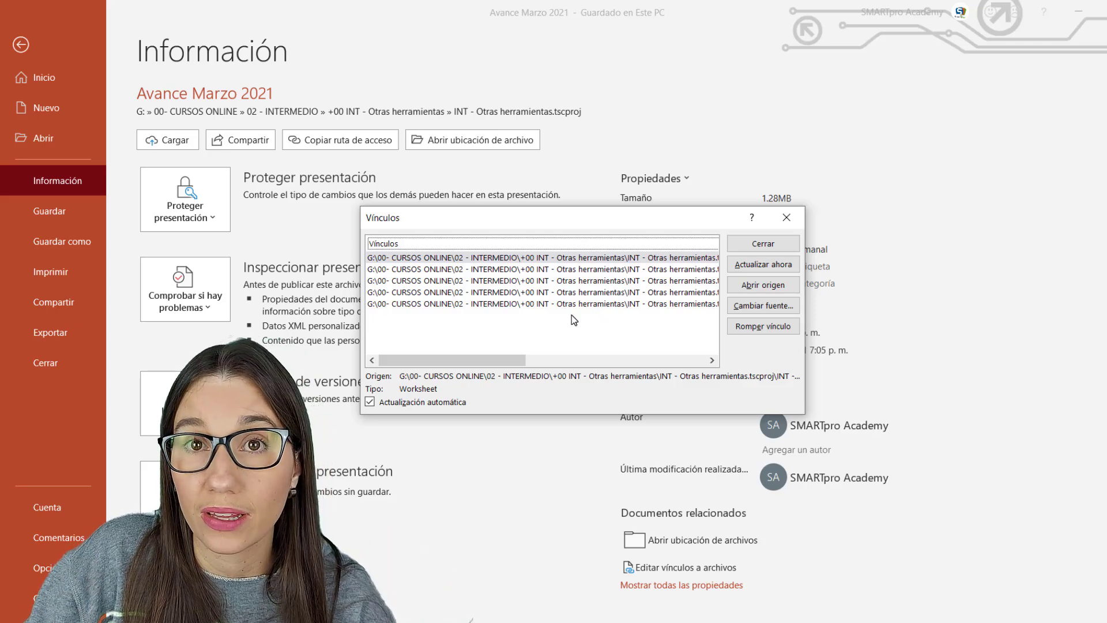
{"action": "key", "text": "Escape"}
{"action": "key", "text": "Escape"}
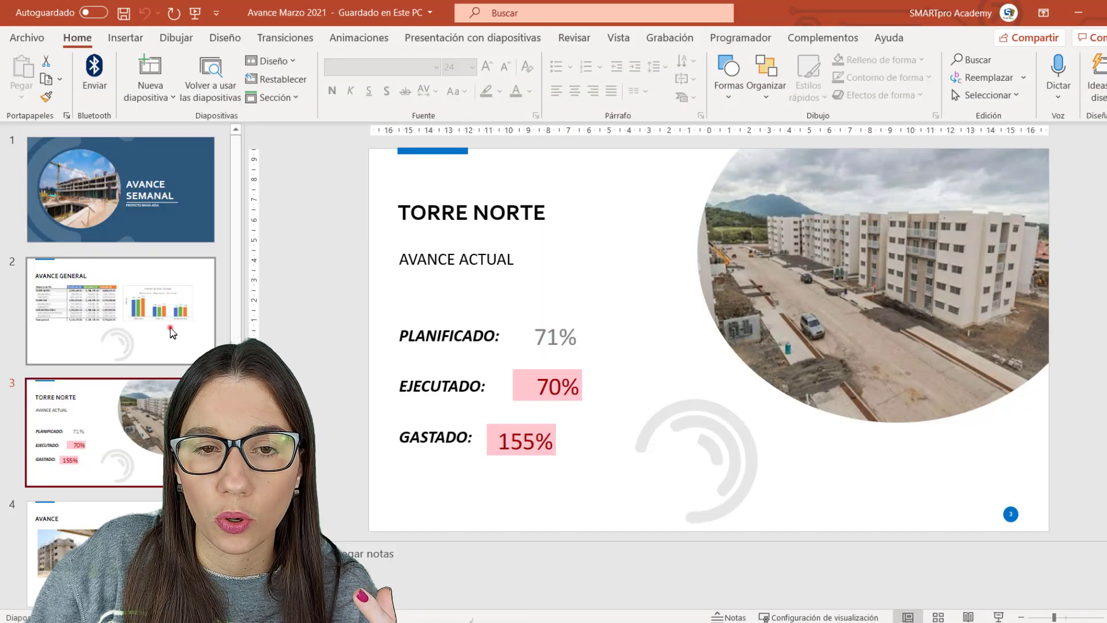
Check the linked table and chart on the AVANCE GENERAL slide, then open the Archivo page.
{"action": "left_click", "coordinate": [170, 327]}
{"action": "left_click", "coordinate": [641, 283]}
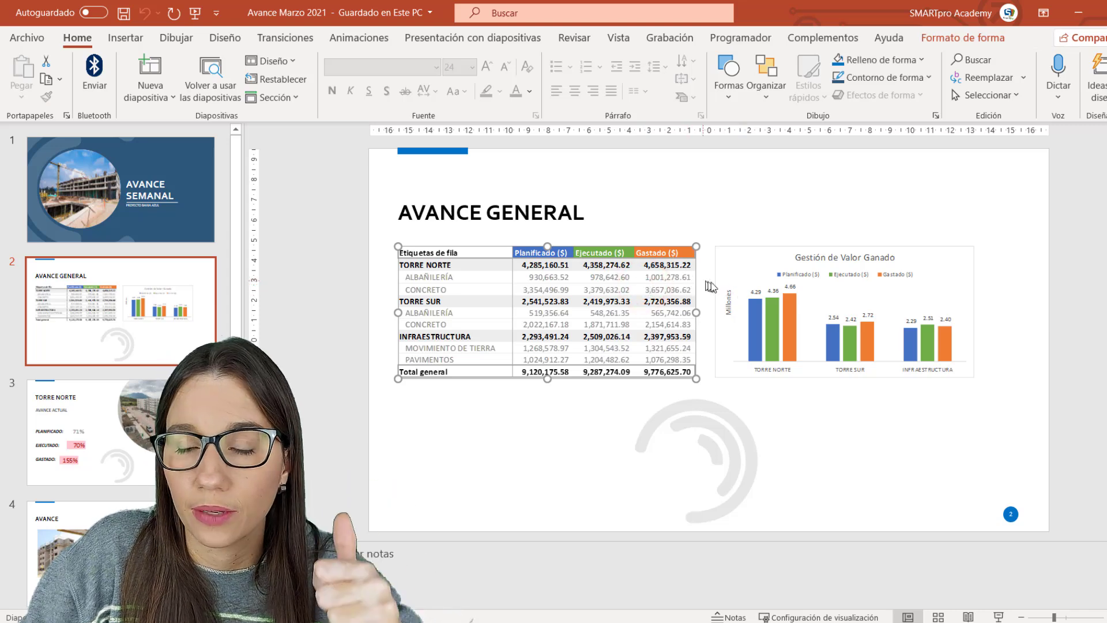
{"action": "left_click", "coordinate": [746, 250]}
{"action": "scroll", "coordinate": [370, 350], "scroll_direction": "down", "scroll_amount": 1}
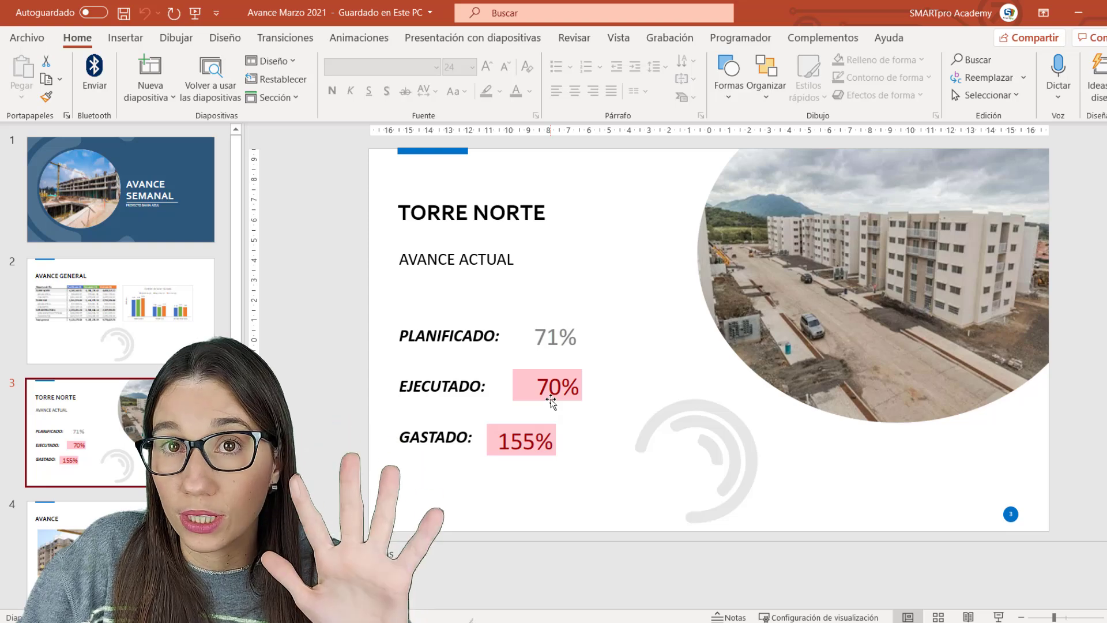
{"action": "left_click", "coordinate": [29, 40]}
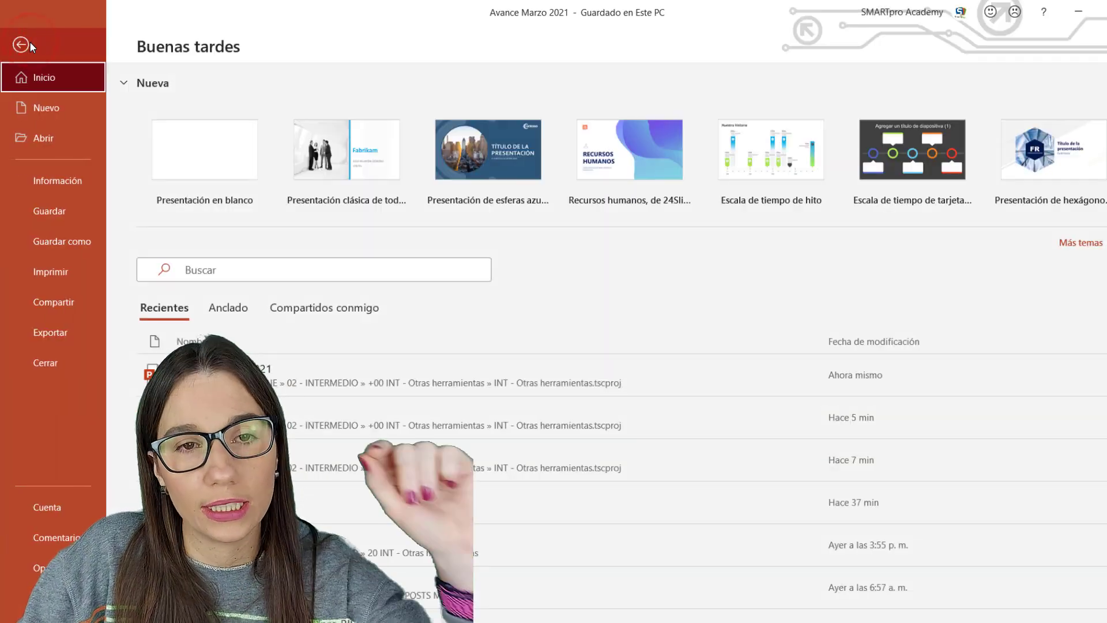
Open Editar vínculos a archivos from the Información page.
{"action": "left_click", "coordinate": [31, 43]}
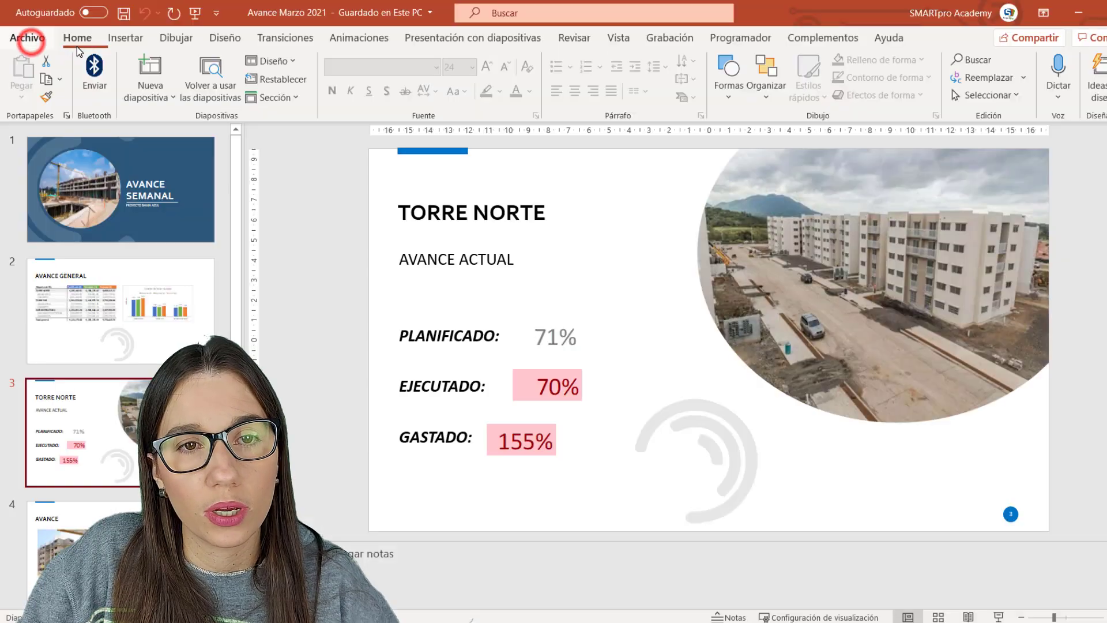
{"action": "left_click", "coordinate": [42, 40]}
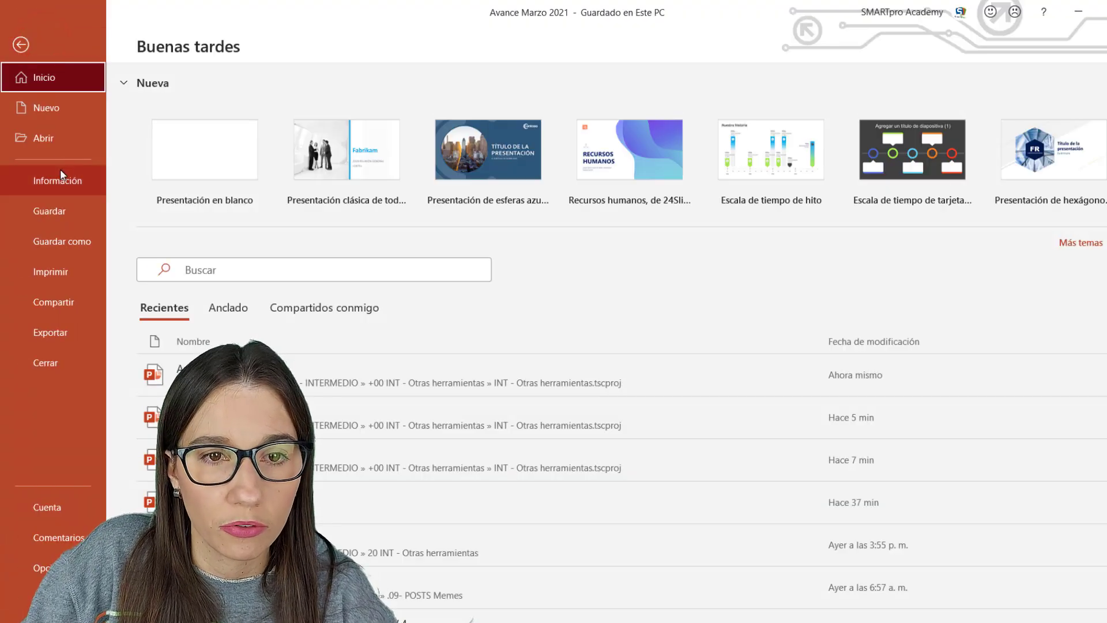
{"action": "left_click", "coordinate": [53, 172]}
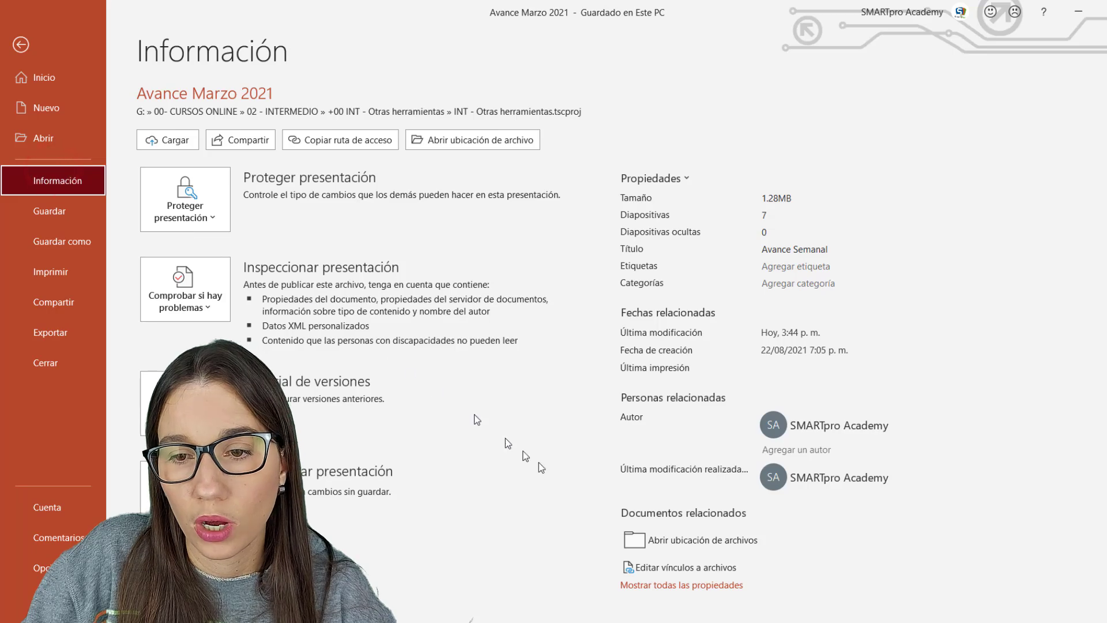
{"action": "left_click", "coordinate": [692, 567]}
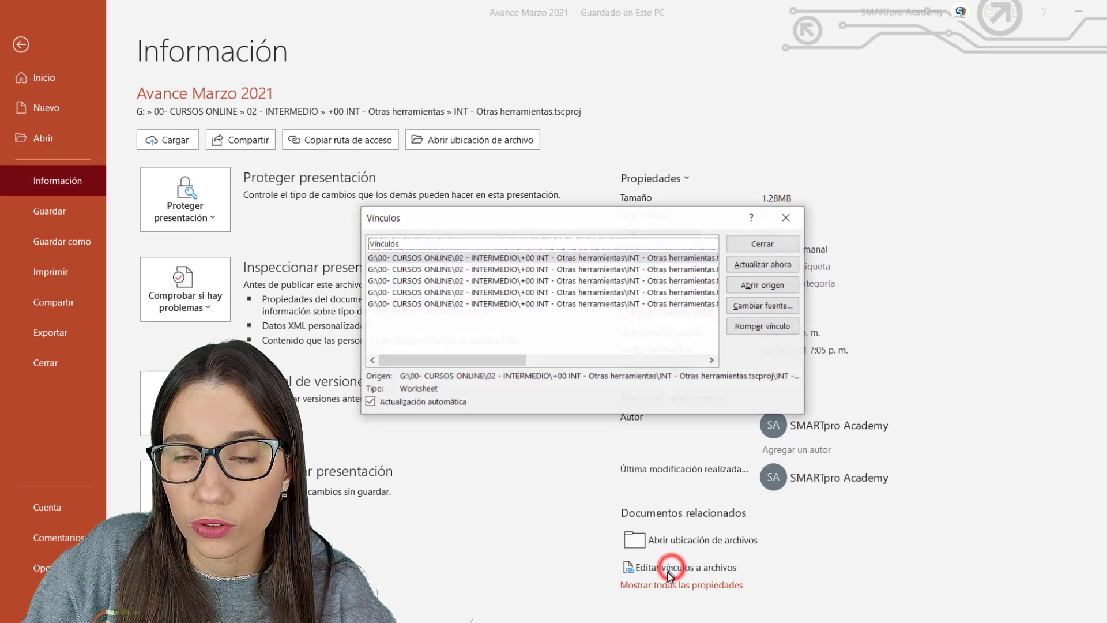
Break all five workbook links one by one, then close the empty list and return to the slides.
{"action": "left_click", "coordinate": [594, 258]}
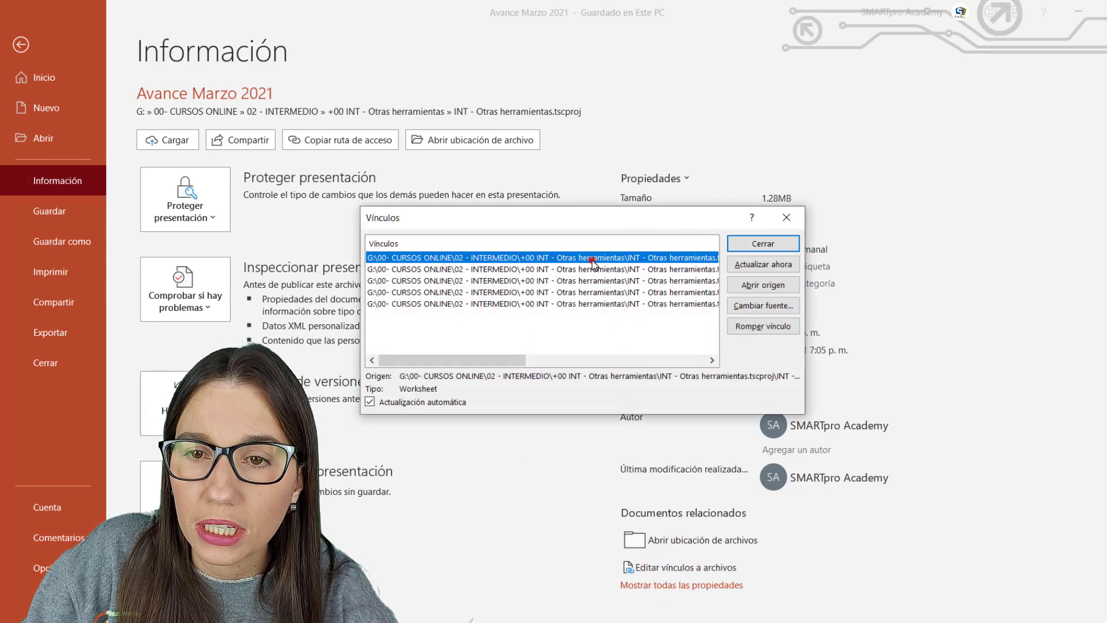
{"action": "left_click", "coordinate": [752, 325]}
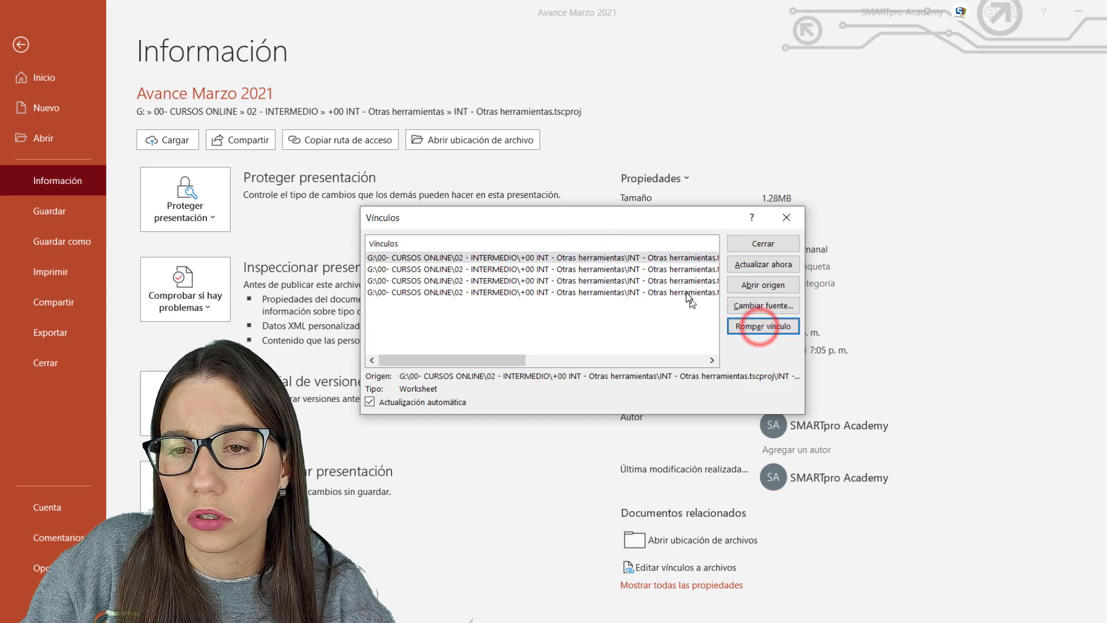
{"action": "left_click", "coordinate": [686, 293]}
{"action": "left_click", "coordinate": [759, 337]}
{"action": "left_click", "coordinate": [672, 269]}
{"action": "left_click", "coordinate": [759, 326]}
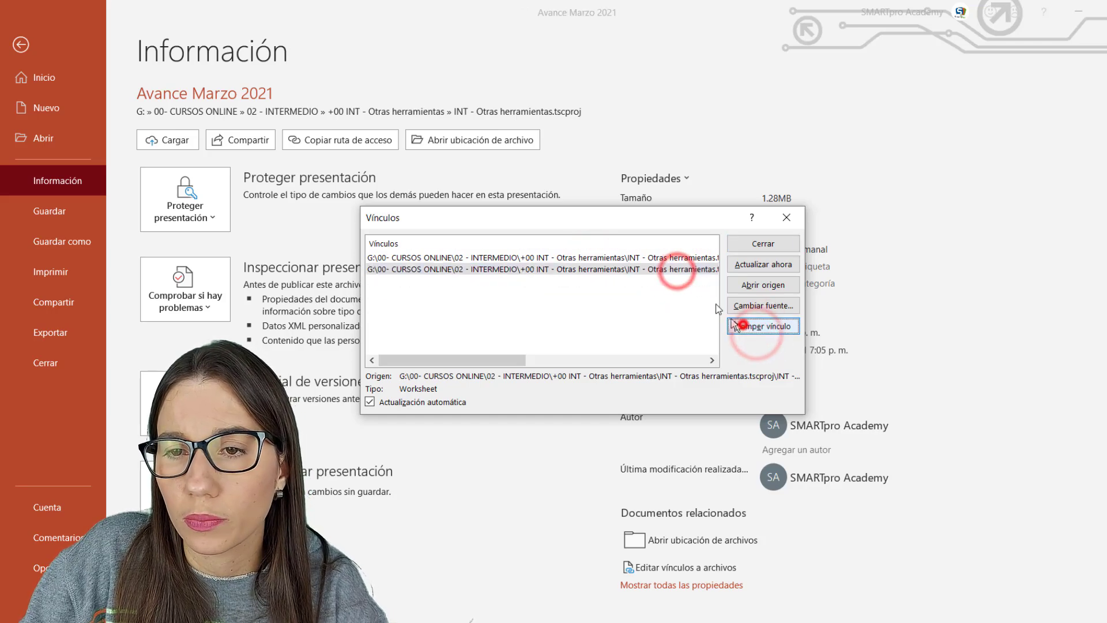
{"action": "left_click", "coordinate": [669, 268]}
{"action": "left_click", "coordinate": [756, 327]}
{"action": "left_click", "coordinate": [663, 257]}
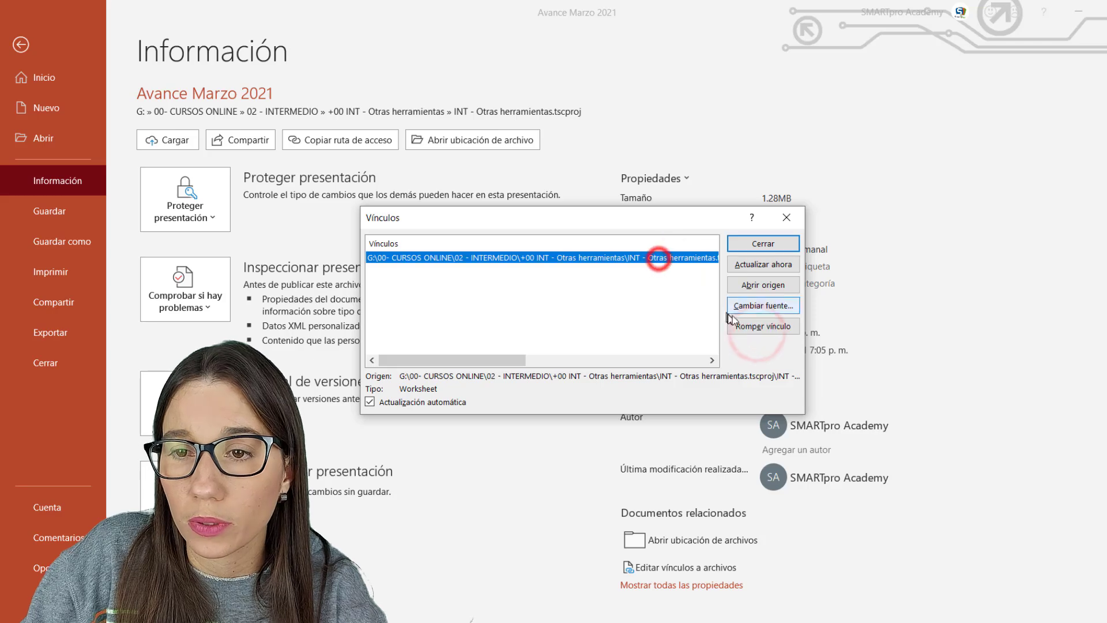
{"action": "left_click", "coordinate": [750, 325]}
{"action": "left_click", "coordinate": [786, 219]}
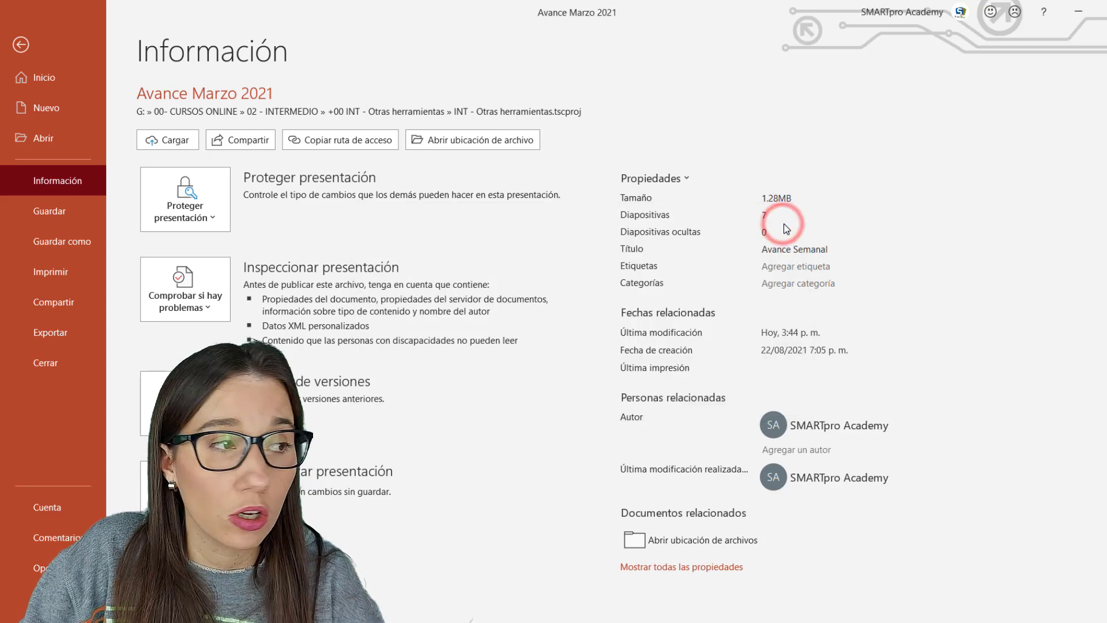
{"action": "left_click", "coordinate": [61, 47]}
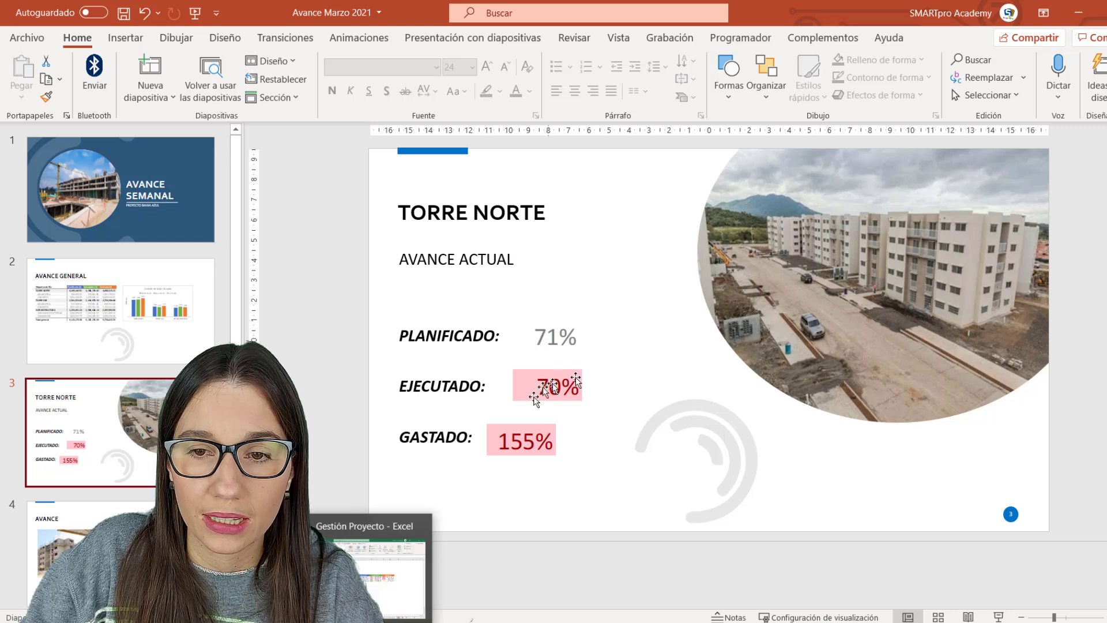
Enter 5,000,000 for Torre Norte in L10 and confirm that K10 shows 117%.
{"action": "key", "text": "alt+Tab"}
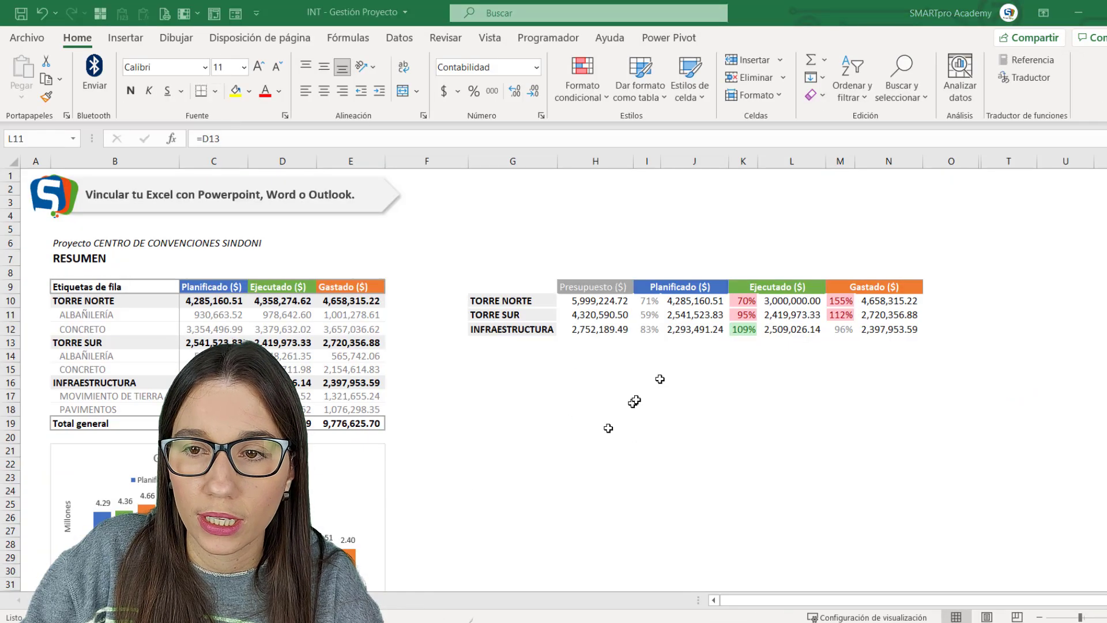
{"action": "left_click", "coordinate": [787, 297]}
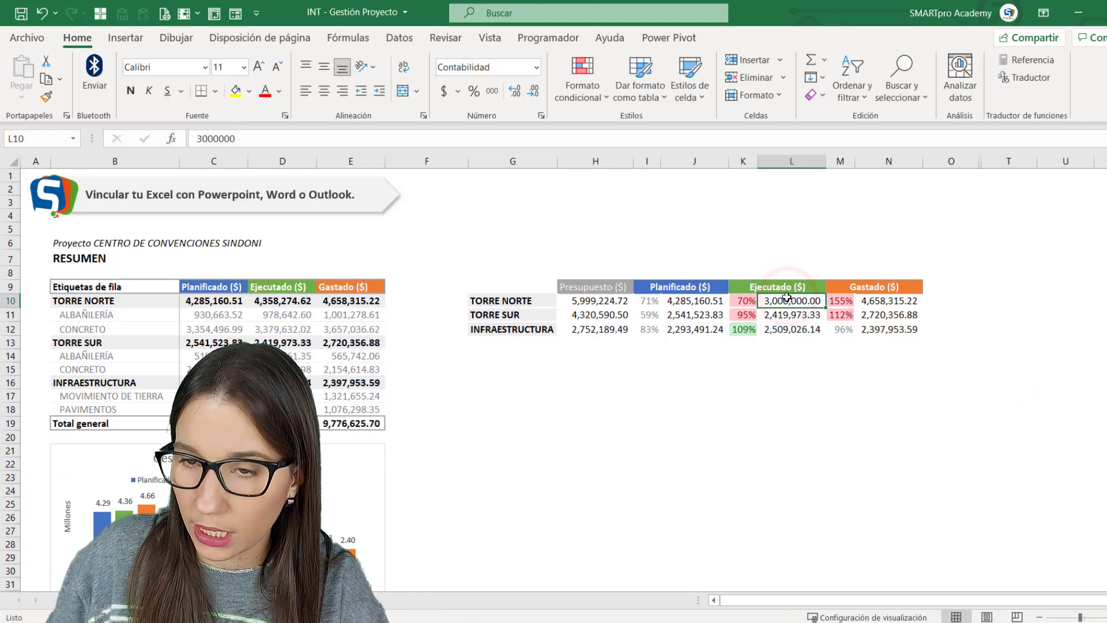
{"action": "type", "text": "50"}
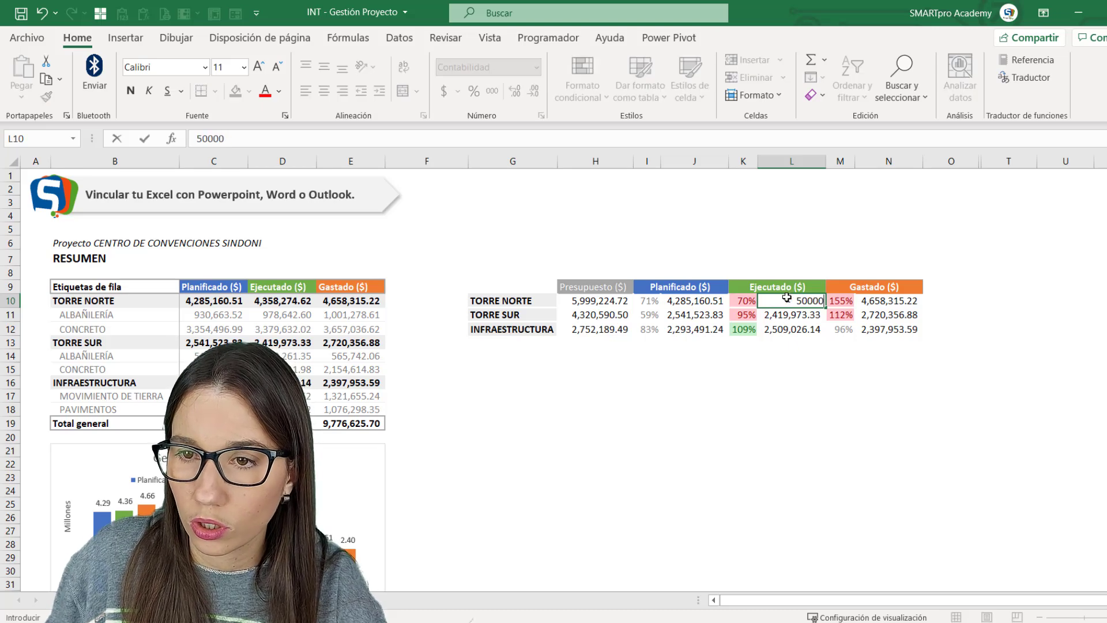
{"action": "key", "text": "Return"}
{"action": "left_click", "coordinate": [743, 300]}
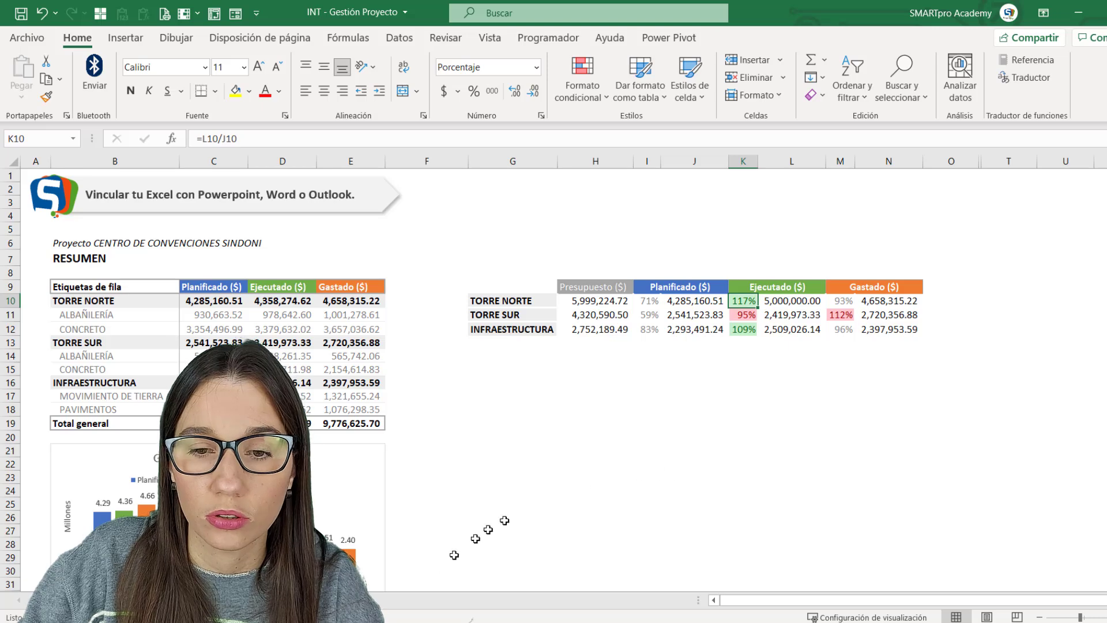
{"action": "key", "text": "alt+Tab"}
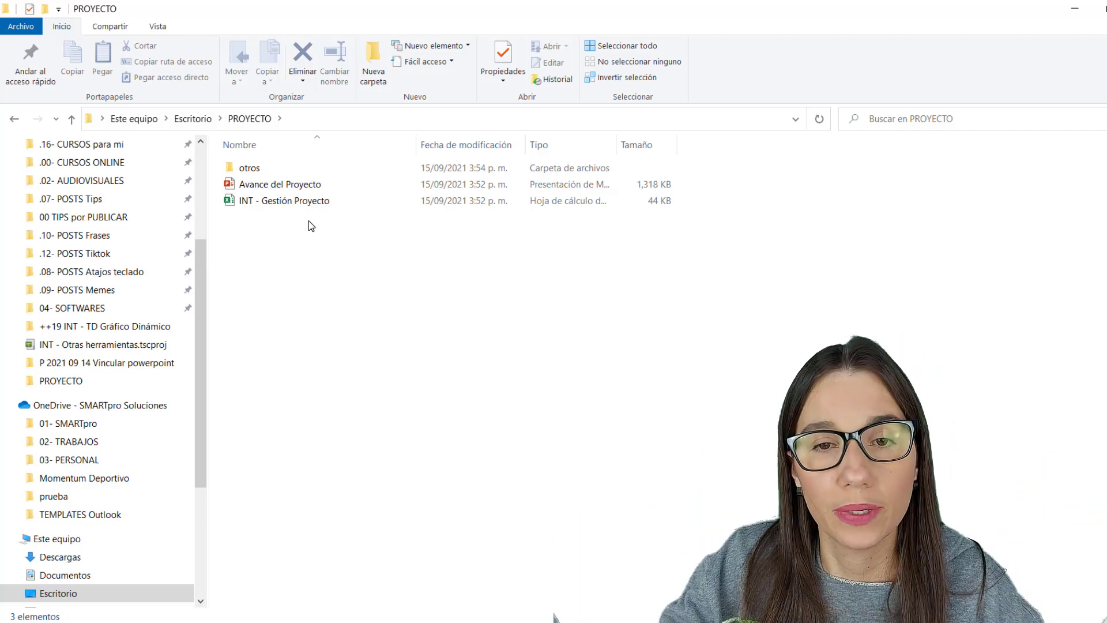
Open the INT - Gestión Proyecto workbook from the PROYECTO folder.
{"action": "left_click", "coordinate": [251, 200]}
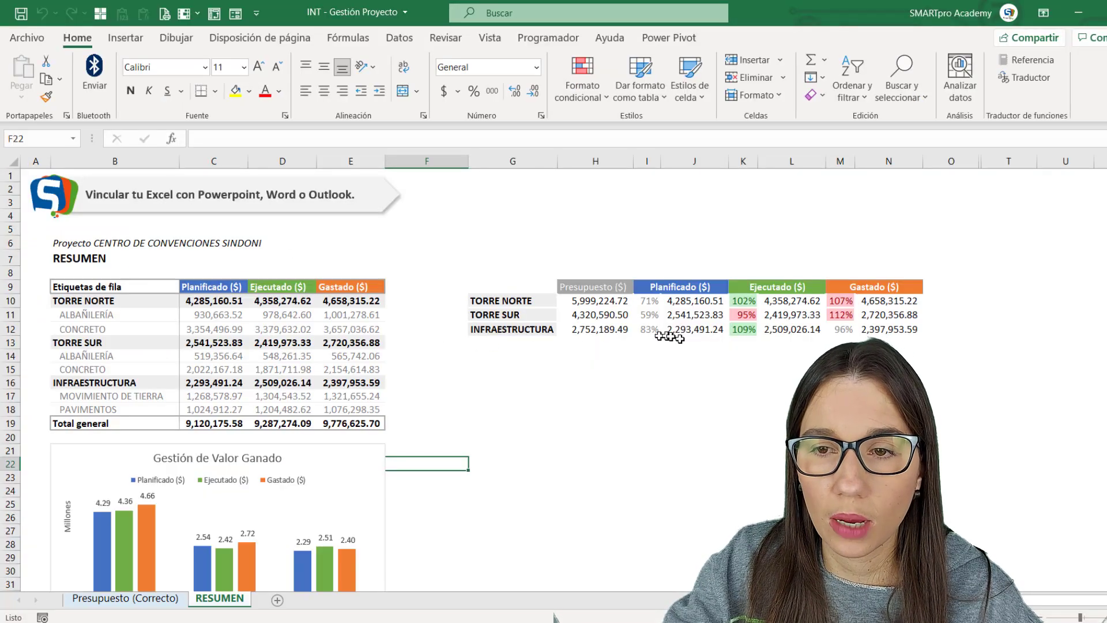
Enter 3,500,000 in L10, check that K10 shows 82%, then close the workbook and save the changes.
{"action": "left_click", "coordinate": [767, 302]}
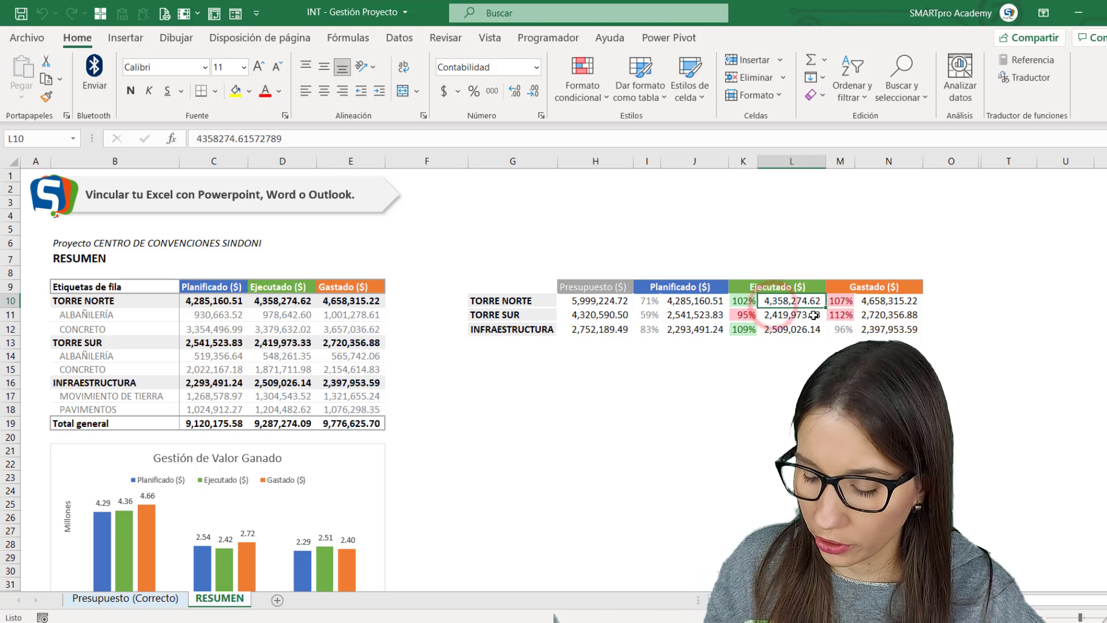
{"action": "type", "text": "3500000"}
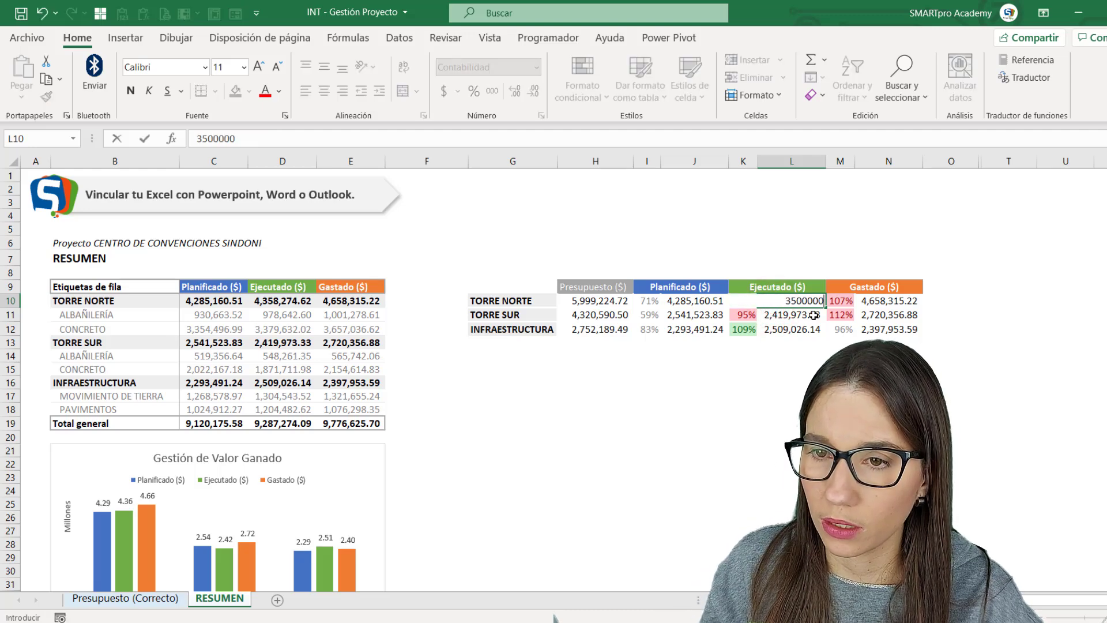
{"action": "key", "text": "Return"}
{"action": "left_click", "coordinate": [751, 299]}
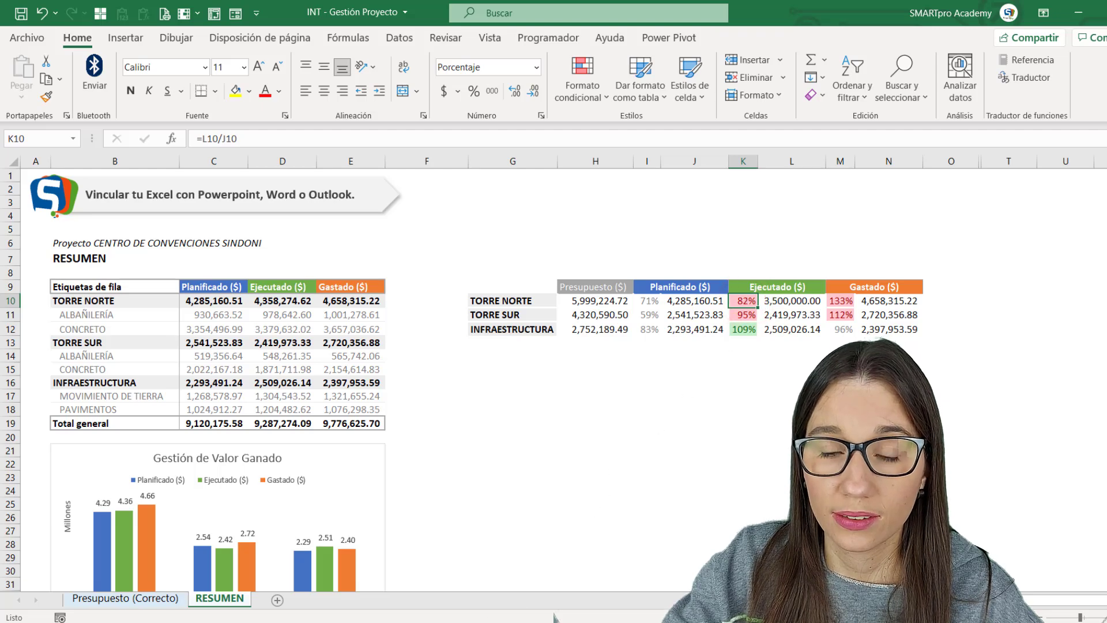
{"action": "key", "text": "ctrl+w"}
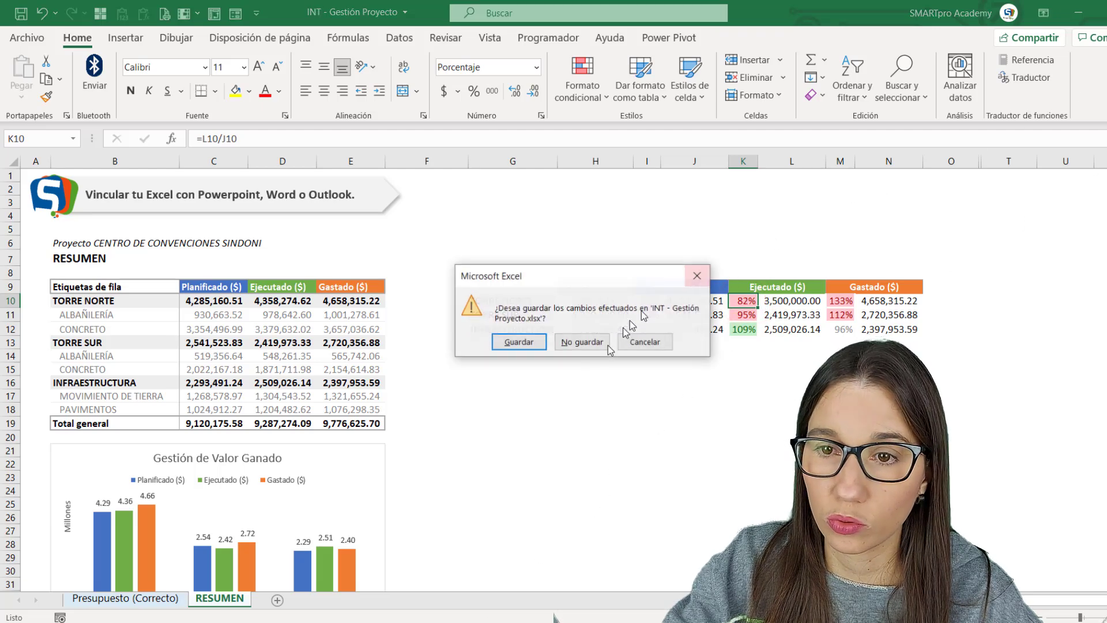
{"action": "left_click", "coordinate": [510, 339]}
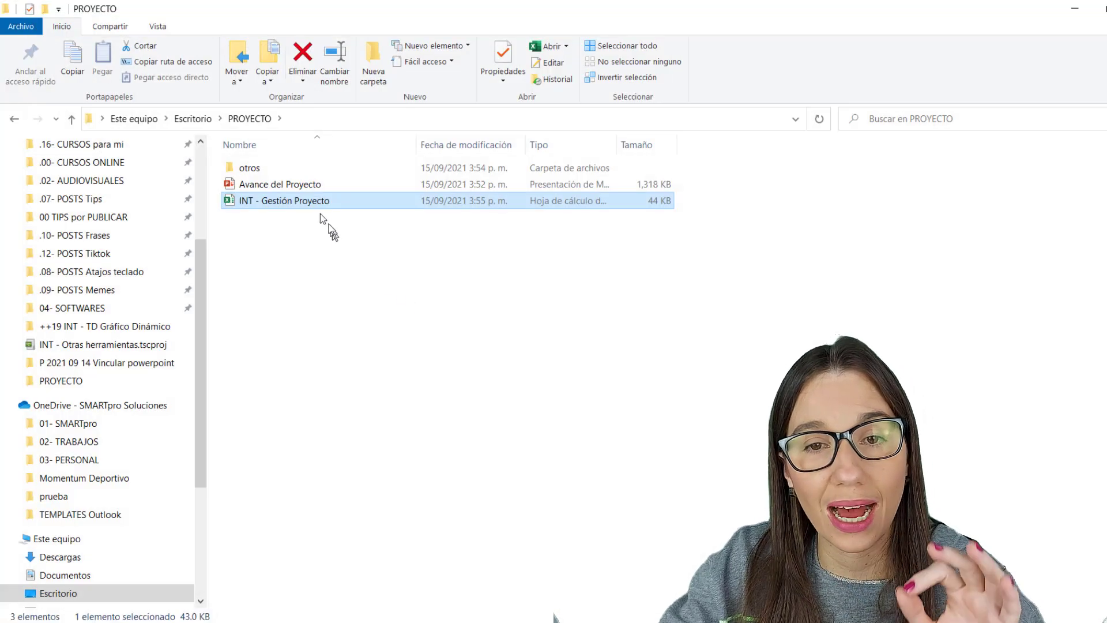
{"action": "mouse_move", "coordinate": [282, 200]}
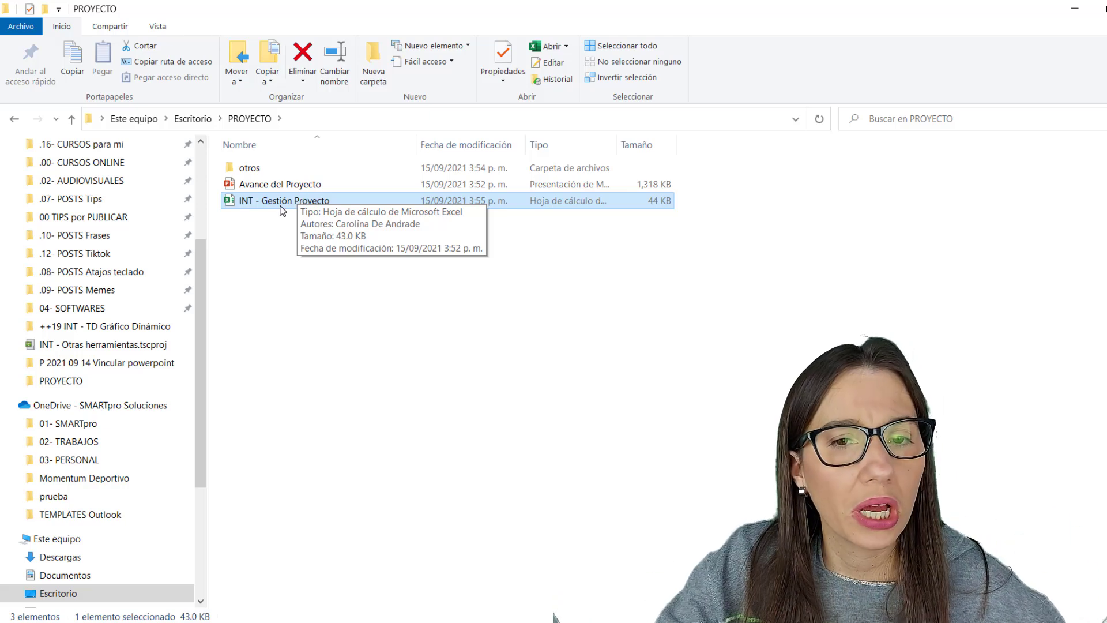
Move the INT - Gestión Proyecto workbook into the otros folder.
{"action": "left_click_drag", "start_coordinate": [278, 203], "coordinate": [259, 176]}
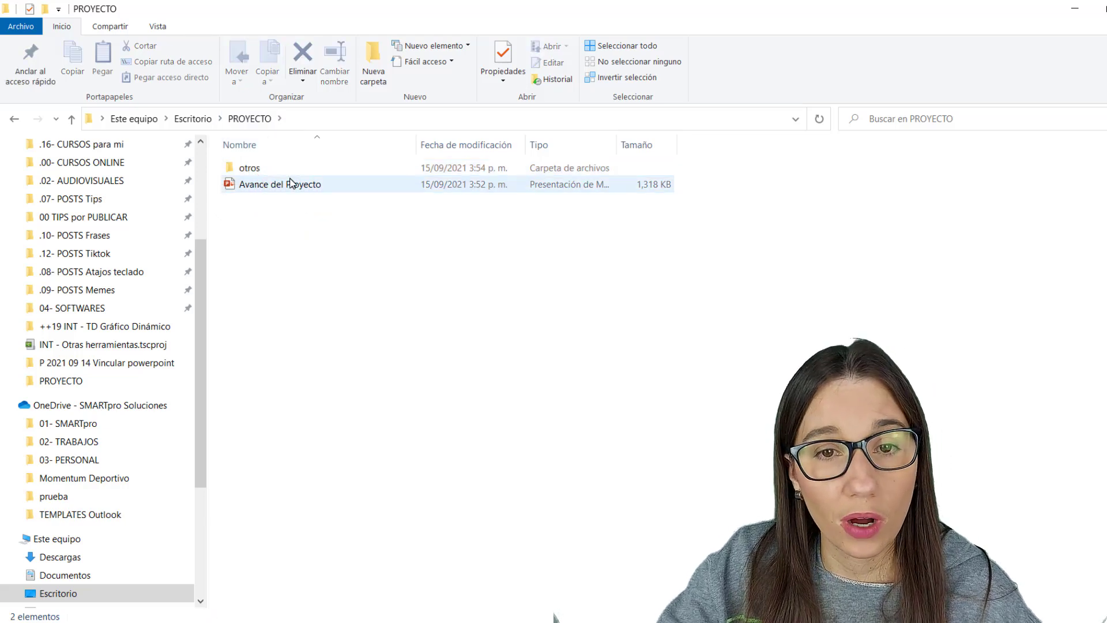
Open the Avance del Proyecto presentation from the PROYECTO folder.
{"action": "left_click", "coordinate": [296, 187]}
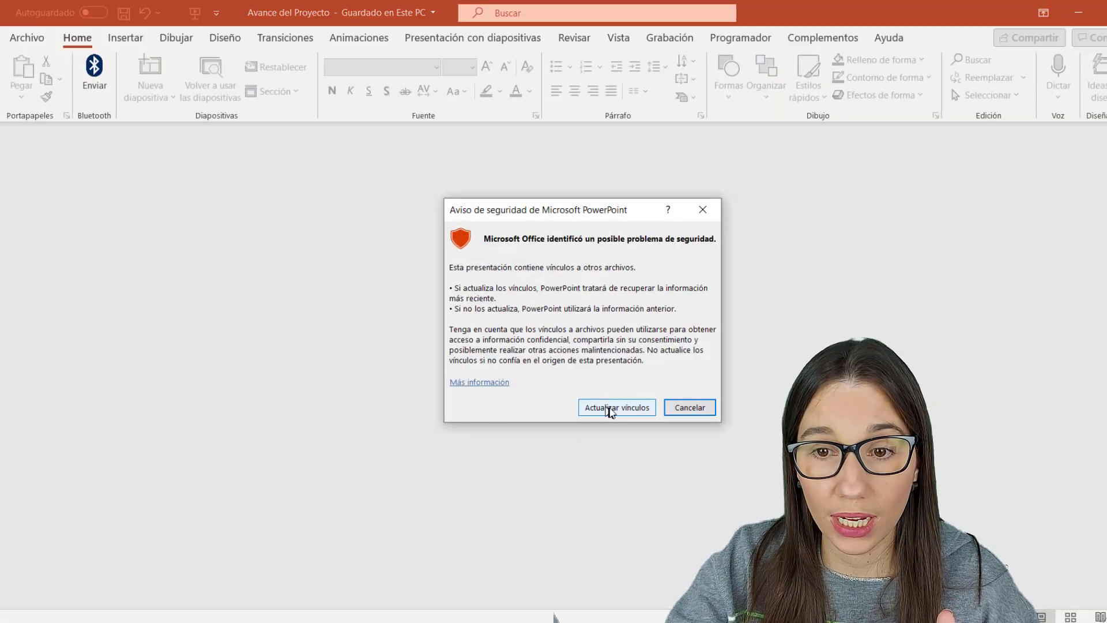
Choose Actualizar vínculos in the security warning and accept the missing linked files notice.
{"action": "left_click", "coordinate": [610, 412]}
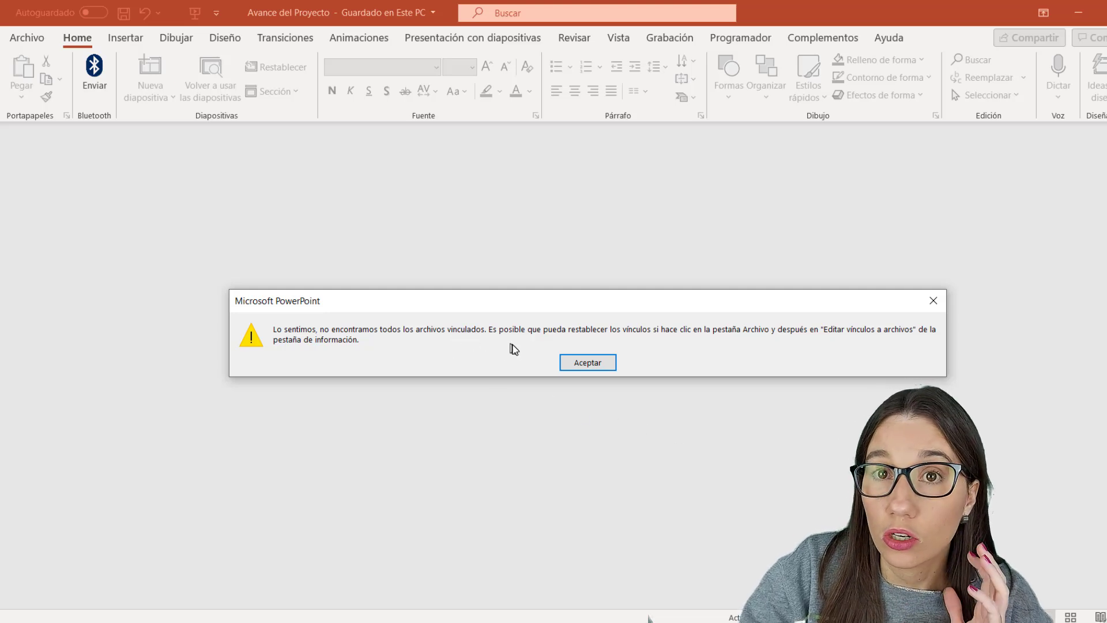
{"action": "left_click", "coordinate": [578, 362]}
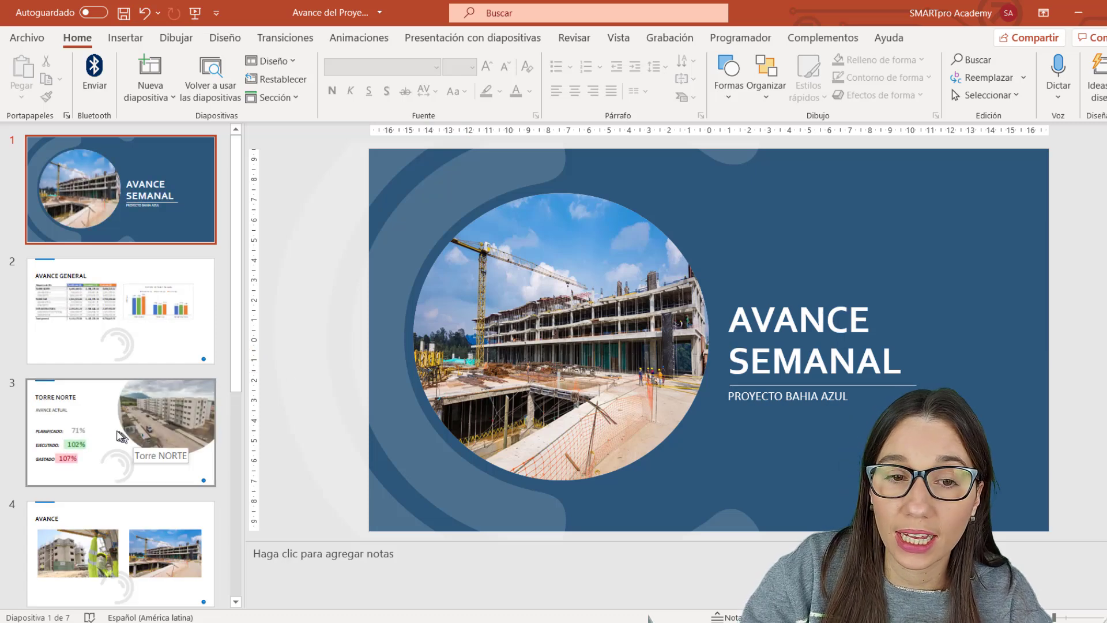
Display slide 3, TORRE NORTE, with its planned, executed and spent percentages.
{"action": "left_click", "coordinate": [154, 433]}
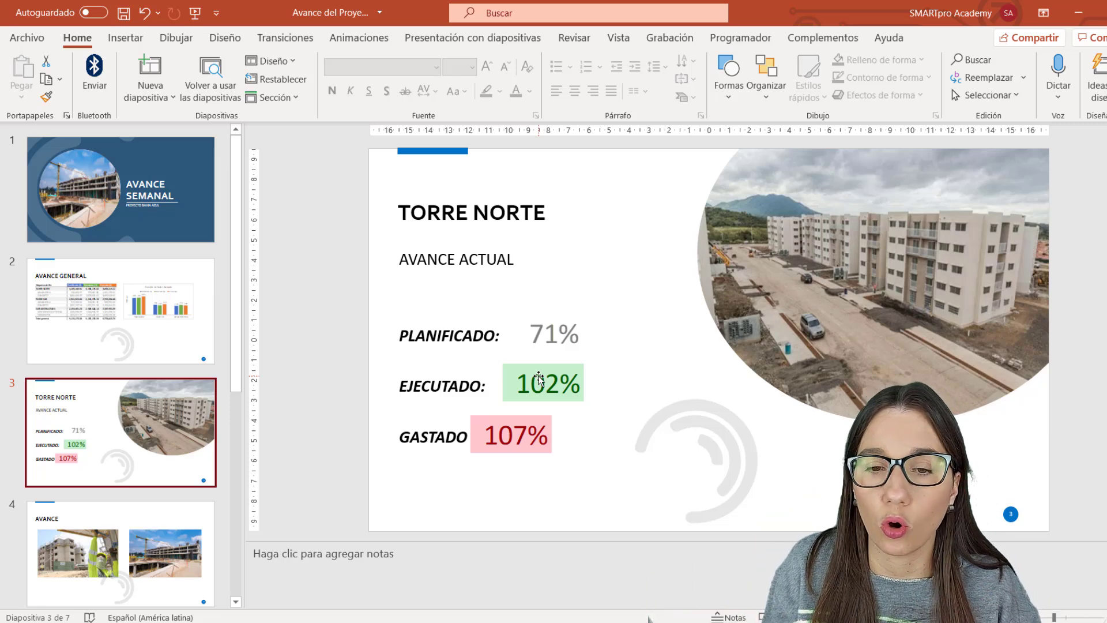
Switch to the File Explorer window showing the PROYECTO folder.
{"action": "left_click", "coordinate": [479, 616]}
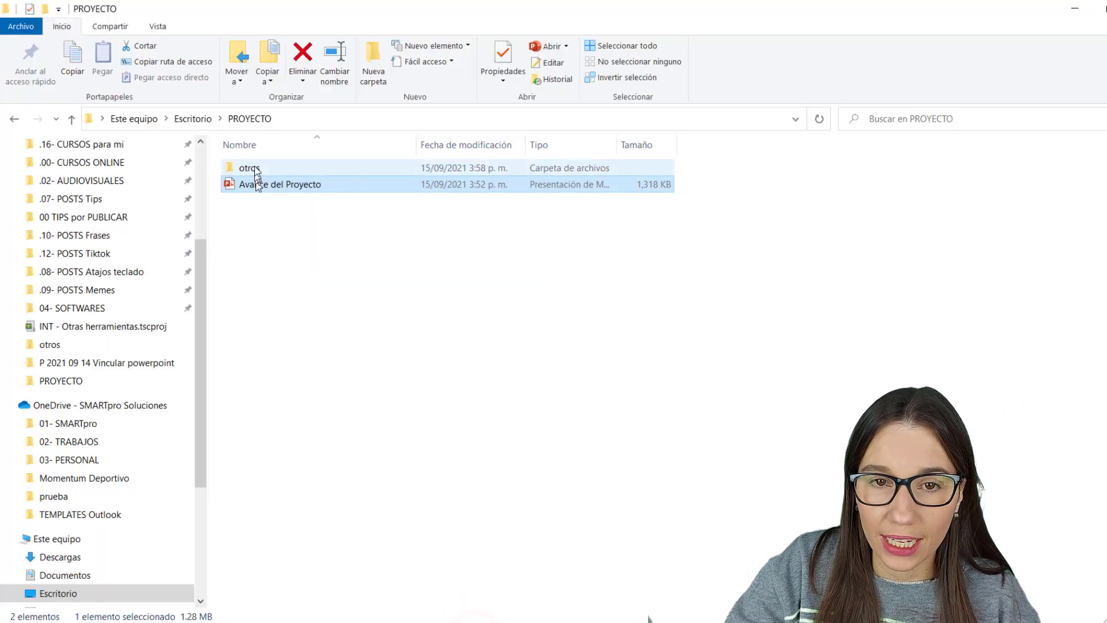
Check the otros folder holds the workbook, return to PROYECTO, and minimize Explorer.
{"action": "double_click", "coordinate": [252, 168]}
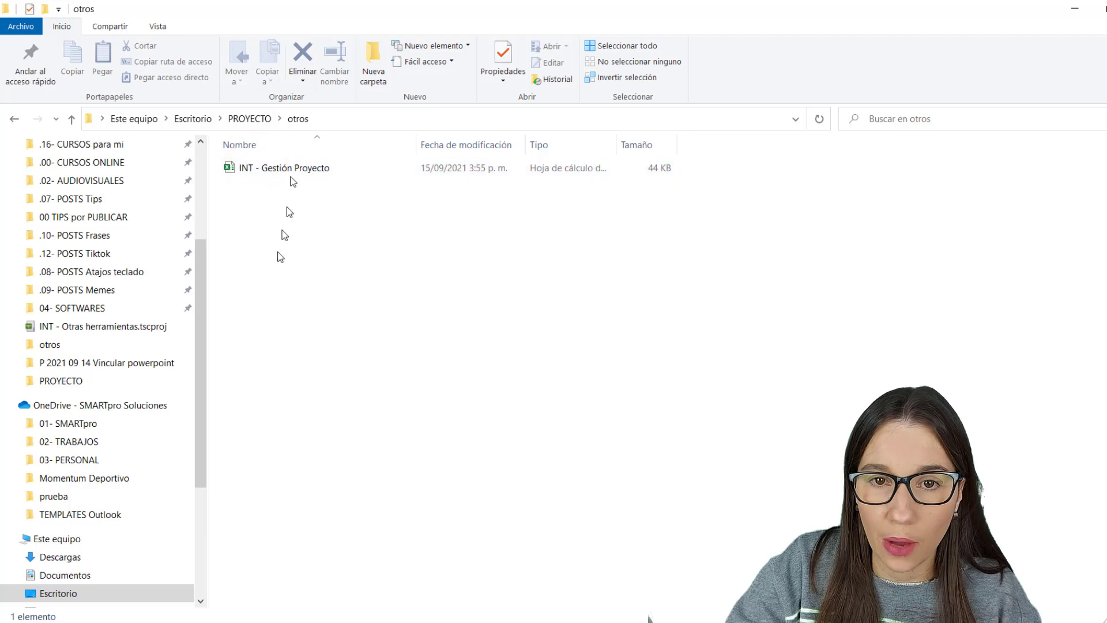
{"action": "left_click", "coordinate": [260, 121]}
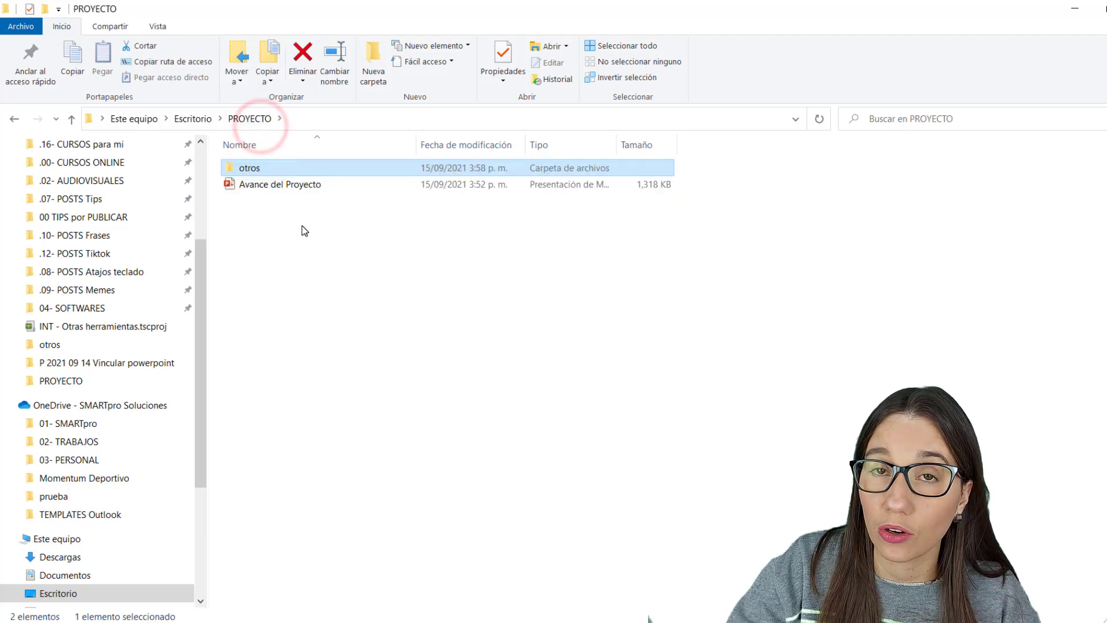
{"action": "left_click", "coordinate": [1075, 8]}
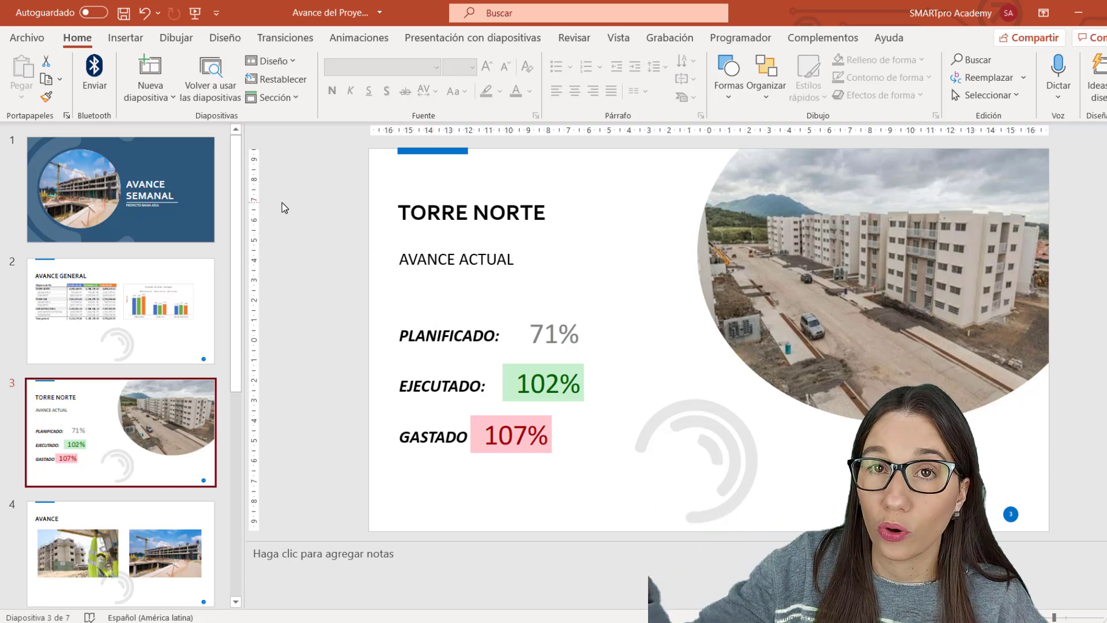
On the Información page, open Editar vínculos a archivos and select the F9C2:F19C5 range link.
{"action": "left_click", "coordinate": [27, 38]}
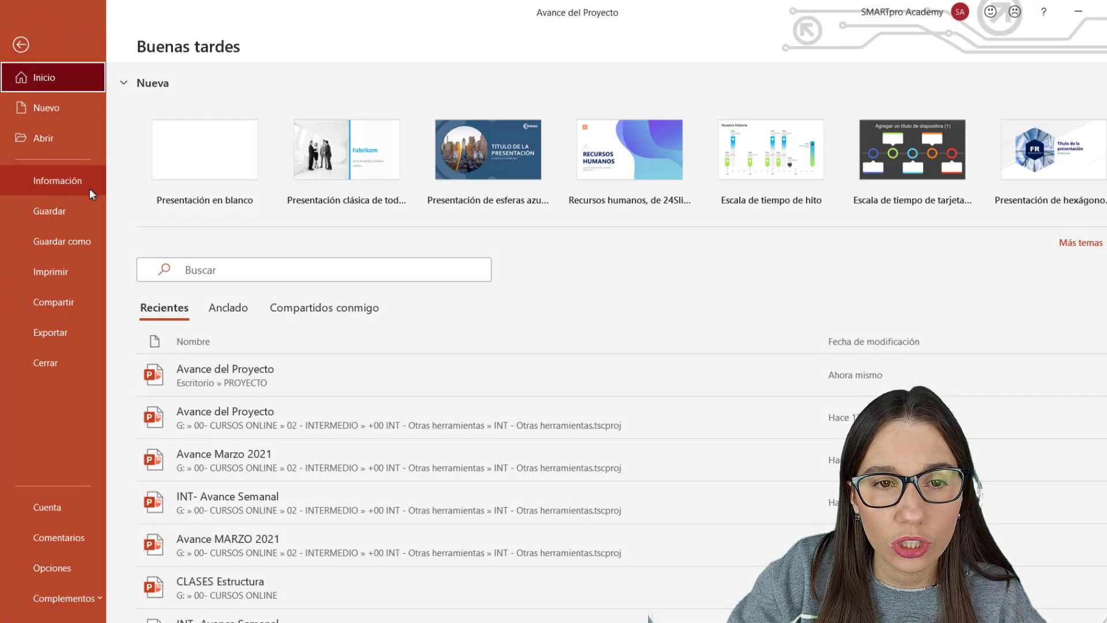
{"action": "left_click", "coordinate": [59, 188]}
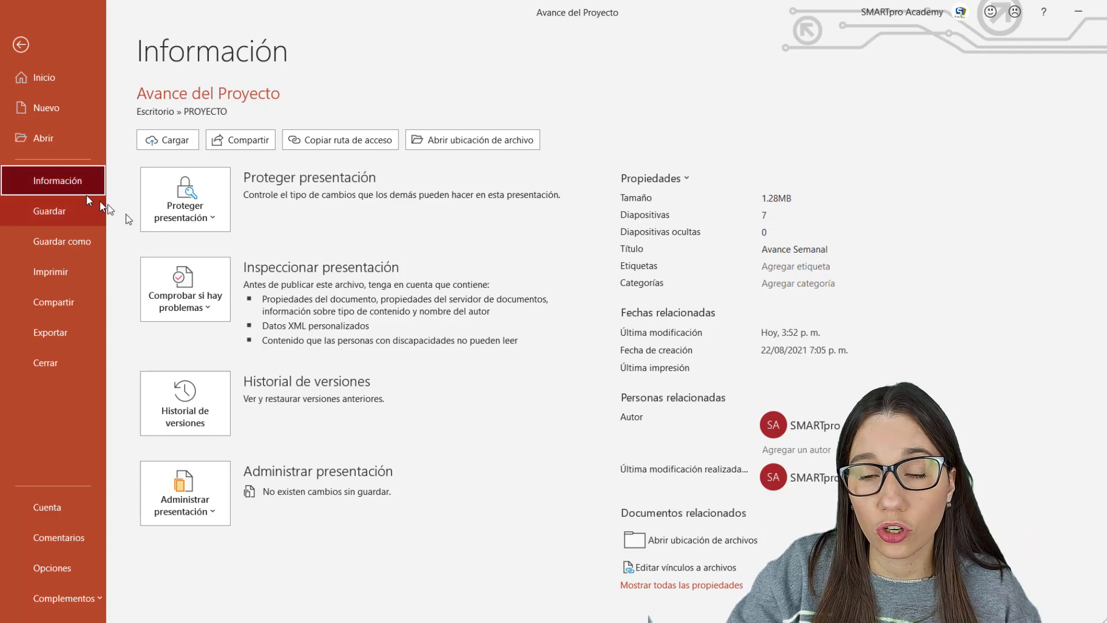
{"action": "left_click", "coordinate": [706, 568]}
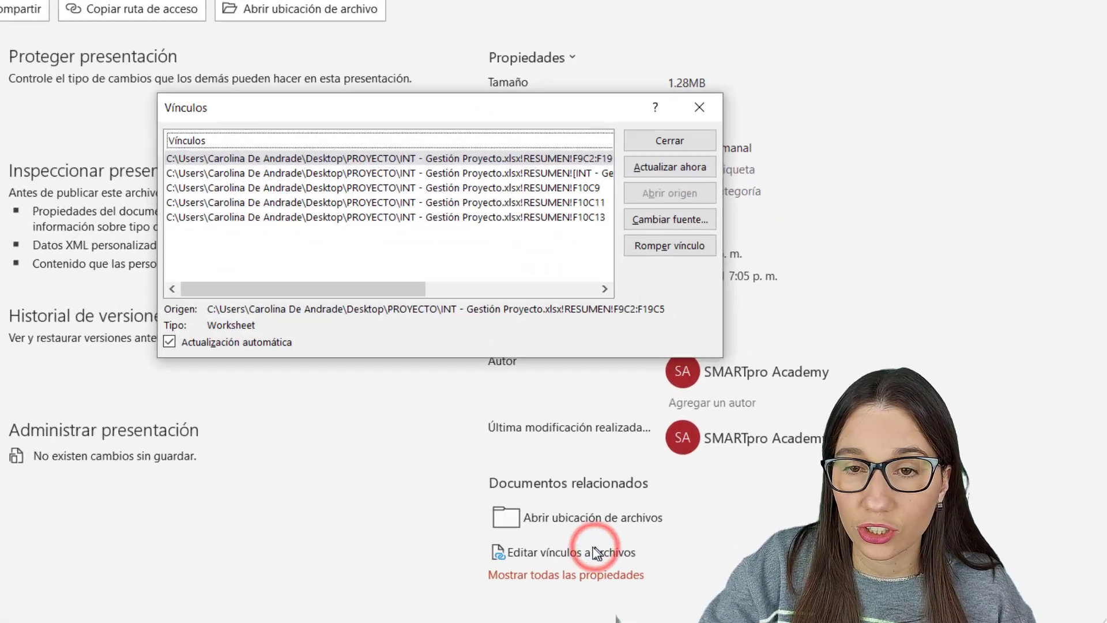
{"action": "left_click", "coordinate": [431, 121]}
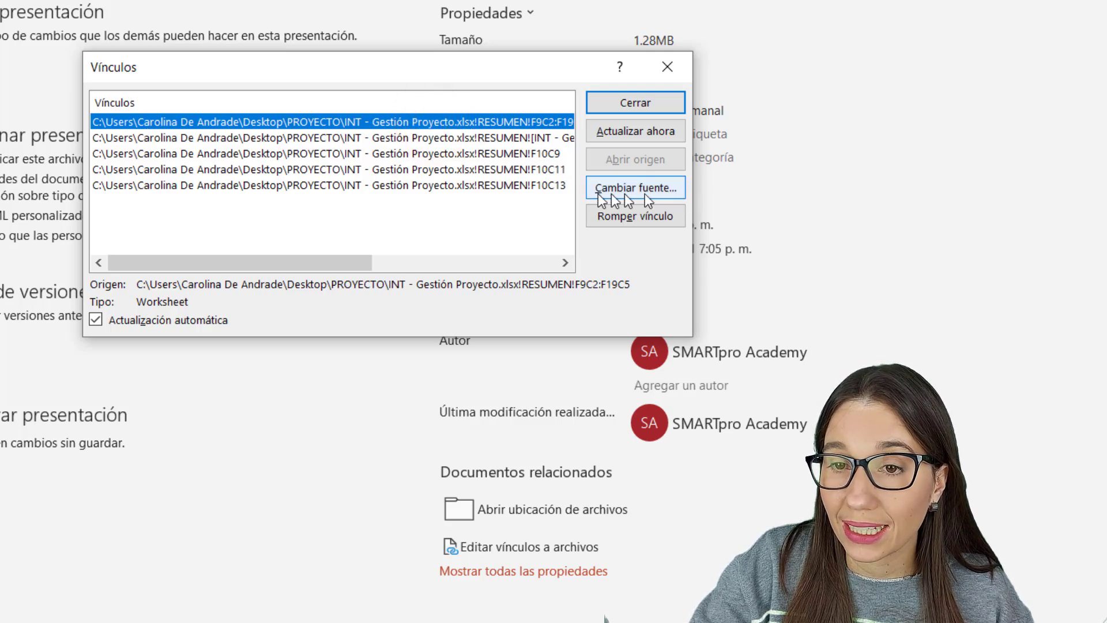
{"action": "left_click", "coordinate": [525, 153]}
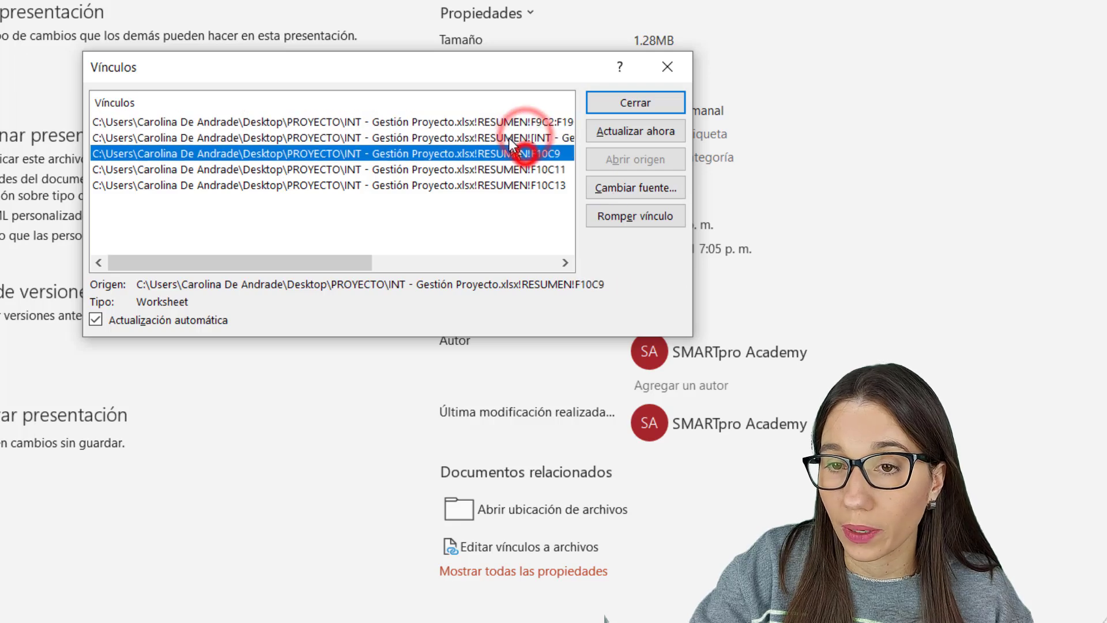
{"action": "left_click", "coordinate": [507, 121]}
Browse Cambiar fuente to Escritorio > PROYECTO > otros, then cancel and close Vínculos.
{"action": "left_click", "coordinate": [637, 188]}
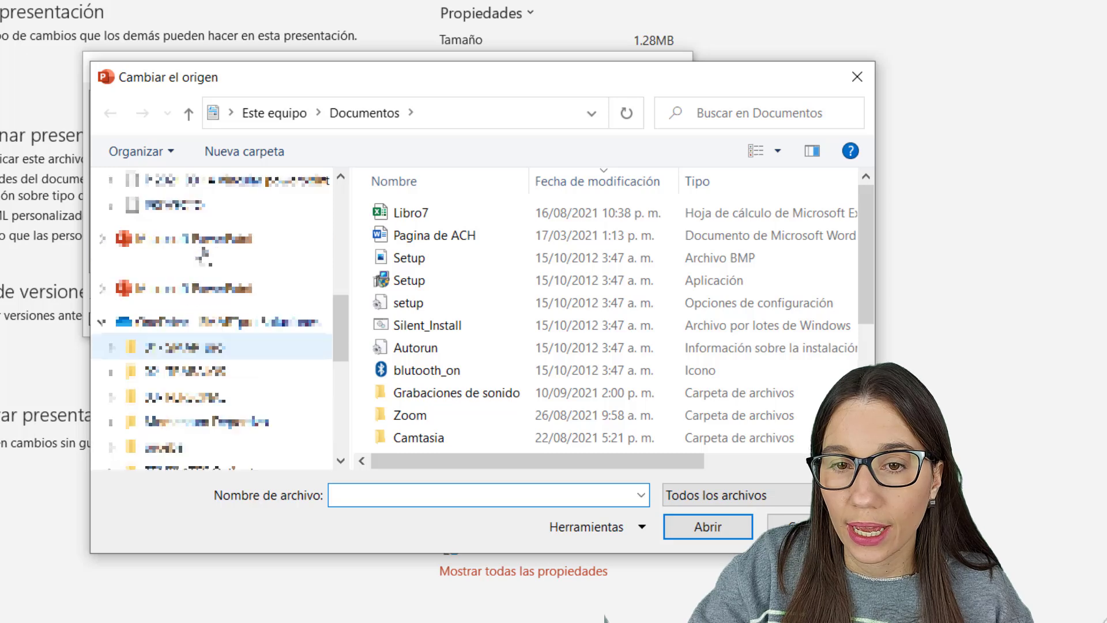
{"action": "scroll", "coordinate": [203, 254], "scroll_direction": "up", "scroll_amount": 5}
{"action": "left_click", "coordinate": [196, 243]}
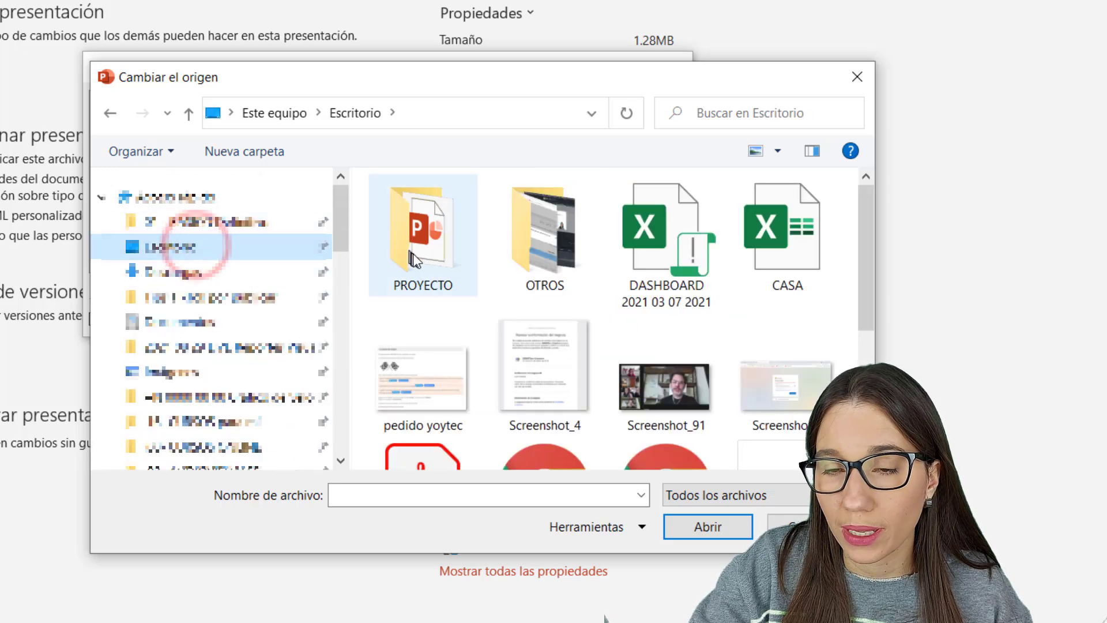
{"action": "double_click", "coordinate": [413, 254]}
{"action": "double_click", "coordinate": [399, 213]}
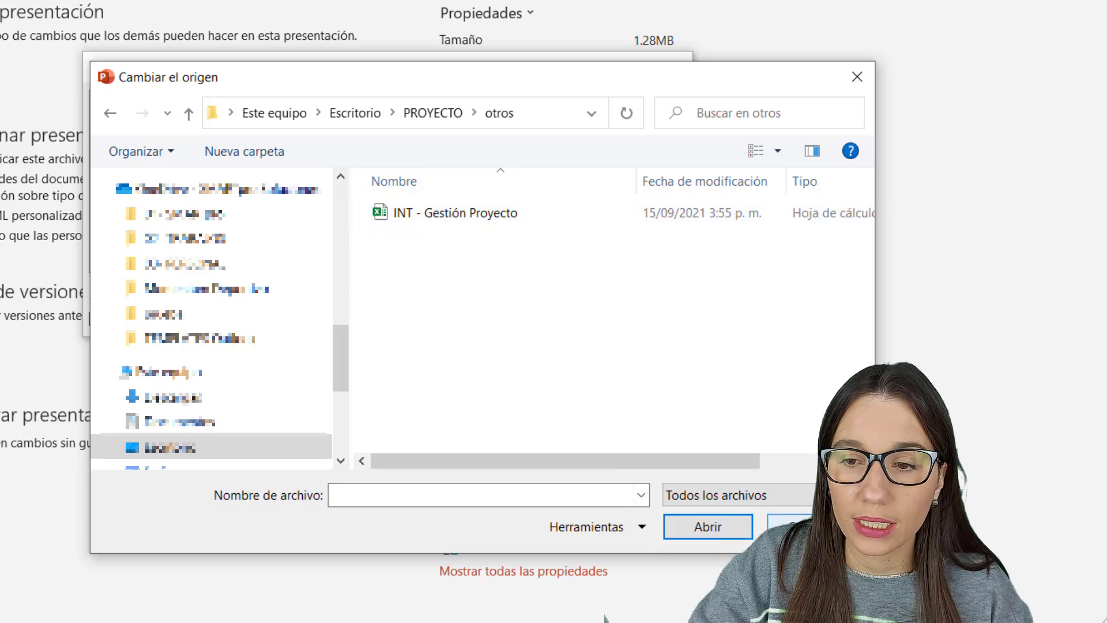
{"action": "left_click", "coordinate": [789, 526]}
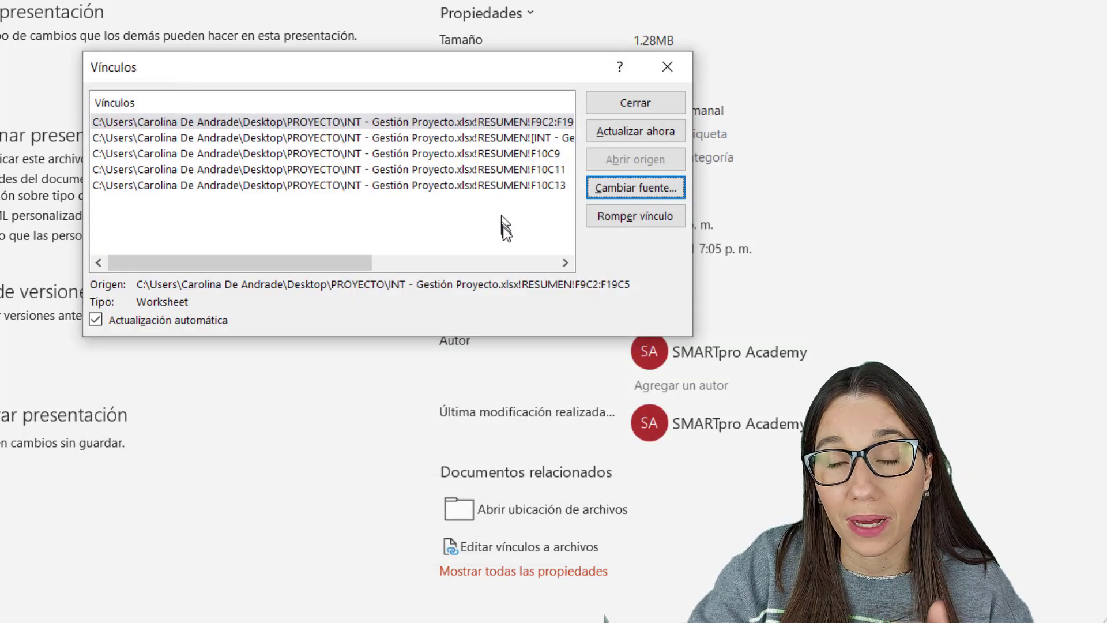
{"action": "left_click", "coordinate": [667, 76]}
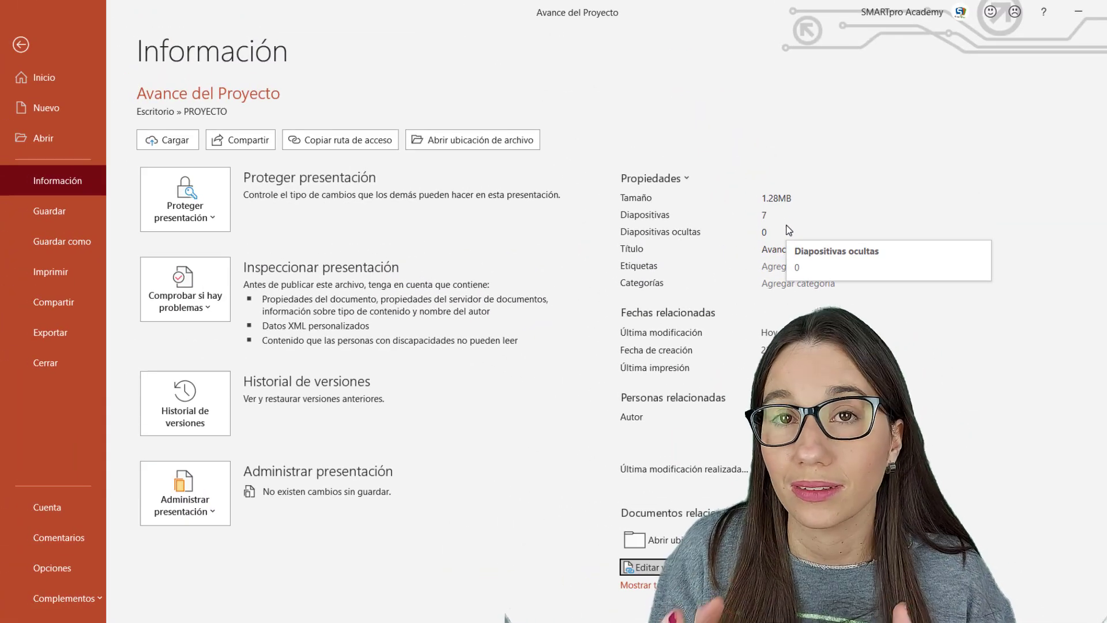
Exit Backstage to the TORRE NORTE slide showing 71% planned, 102% executed, 107% spent.
{"action": "left_click", "coordinate": [80, 185]}
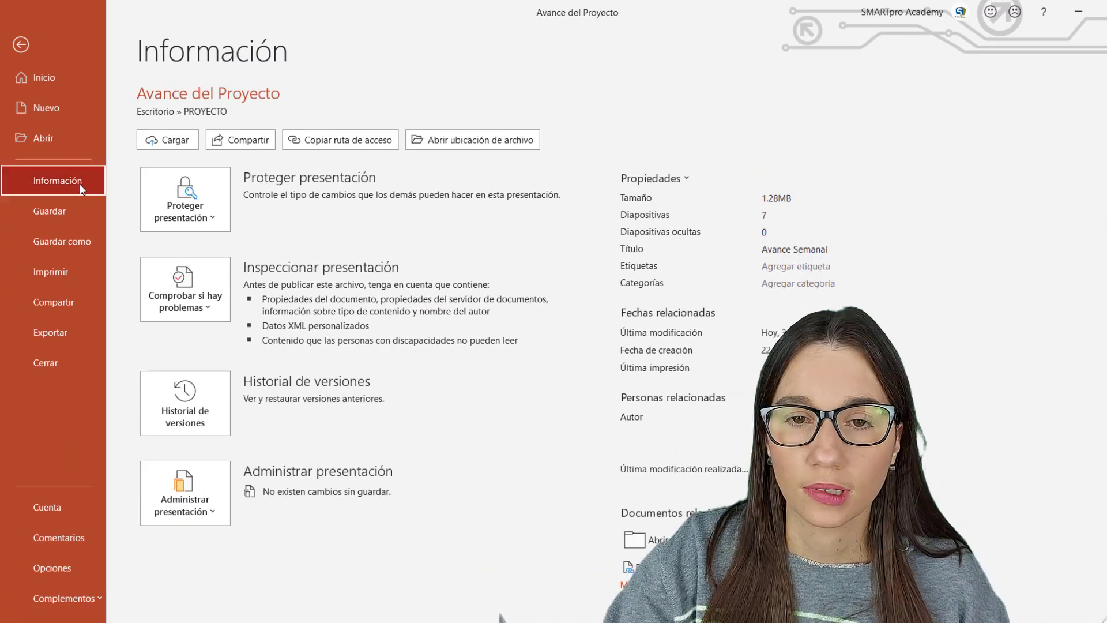
{"action": "left_click", "coordinate": [75, 46]}
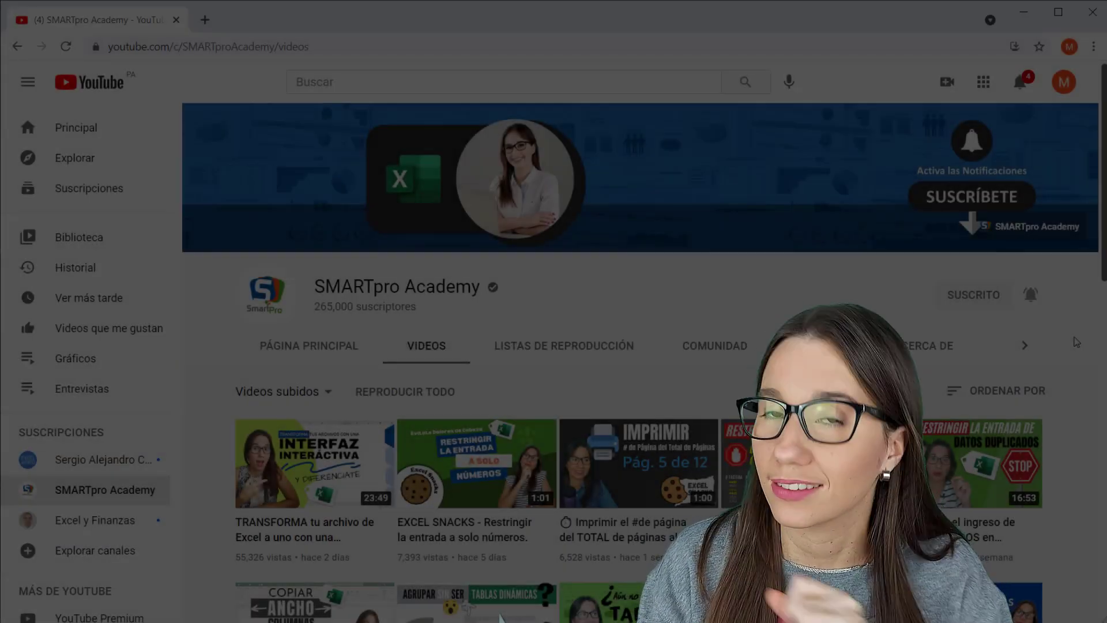
{"action": "scroll", "coordinate": [1077, 342], "scroll_direction": "down", "scroll_amount": 1}
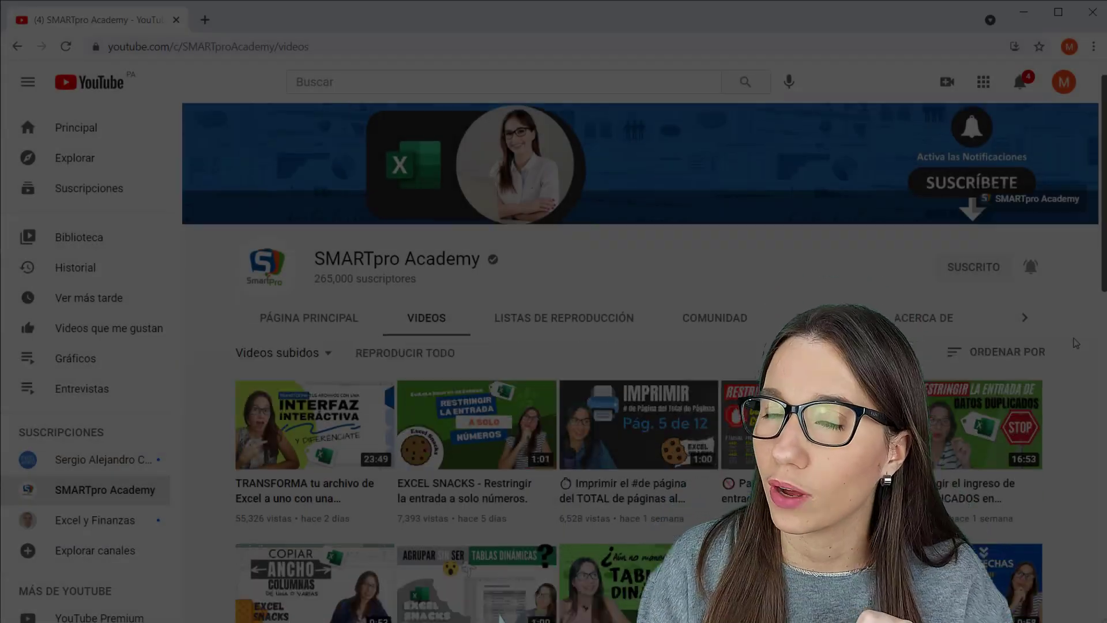
{"action": "scroll", "coordinate": [1077, 342], "scroll_direction": "down", "scroll_amount": 1}
{"action": "scroll", "coordinate": [1077, 342], "scroll_direction": "down", "scroll_amount": 1}
{"action": "scroll", "coordinate": [1076, 342], "scroll_direction": "down", "scroll_amount": 2}
{"action": "scroll", "coordinate": [1076, 343], "scroll_direction": "down", "scroll_amount": 2}
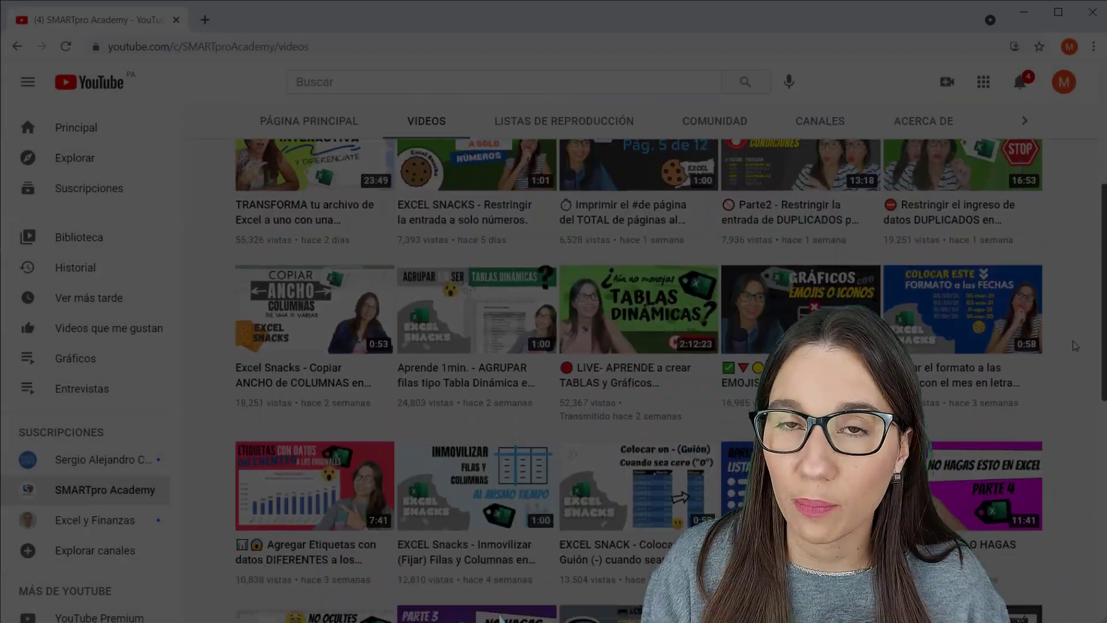
{"action": "scroll", "coordinate": [1076, 343], "scroll_direction": "down", "scroll_amount": 1}
{"action": "scroll", "coordinate": [1076, 345], "scroll_direction": "down", "scroll_amount": 2}
{"action": "scroll", "coordinate": [1076, 345], "scroll_direction": "down", "scroll_amount": 2}
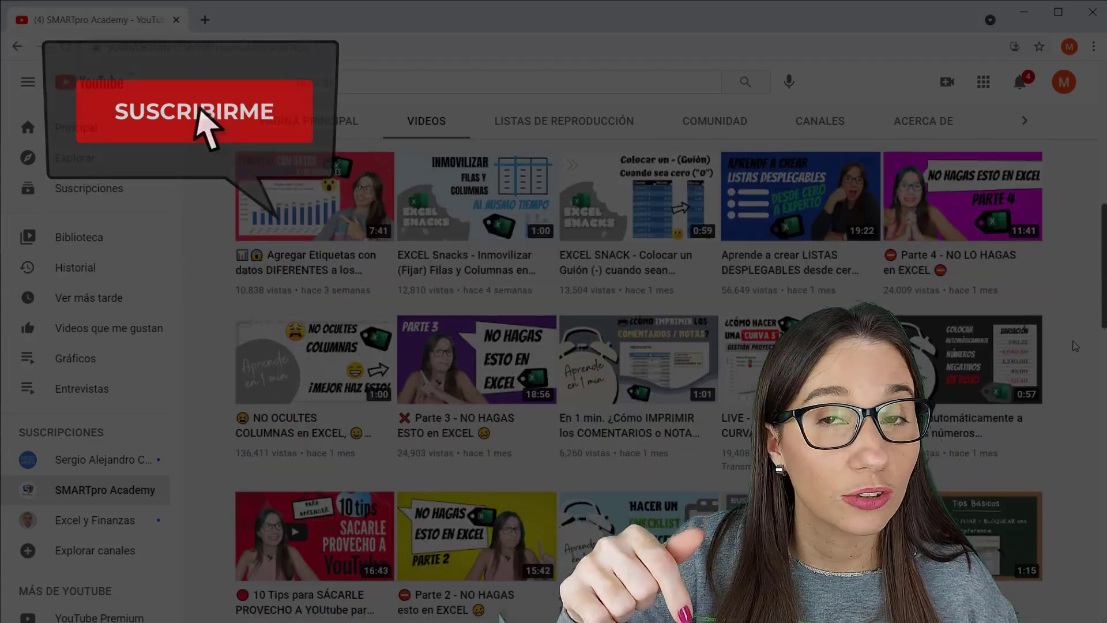
{"action": "scroll", "coordinate": [1076, 346], "scroll_direction": "down", "scroll_amount": 2}
{"action": "scroll", "coordinate": [1076, 346], "scroll_direction": "down", "scroll_amount": 1}
{"action": "scroll", "coordinate": [1076, 346], "scroll_direction": "down", "scroll_amount": 1}
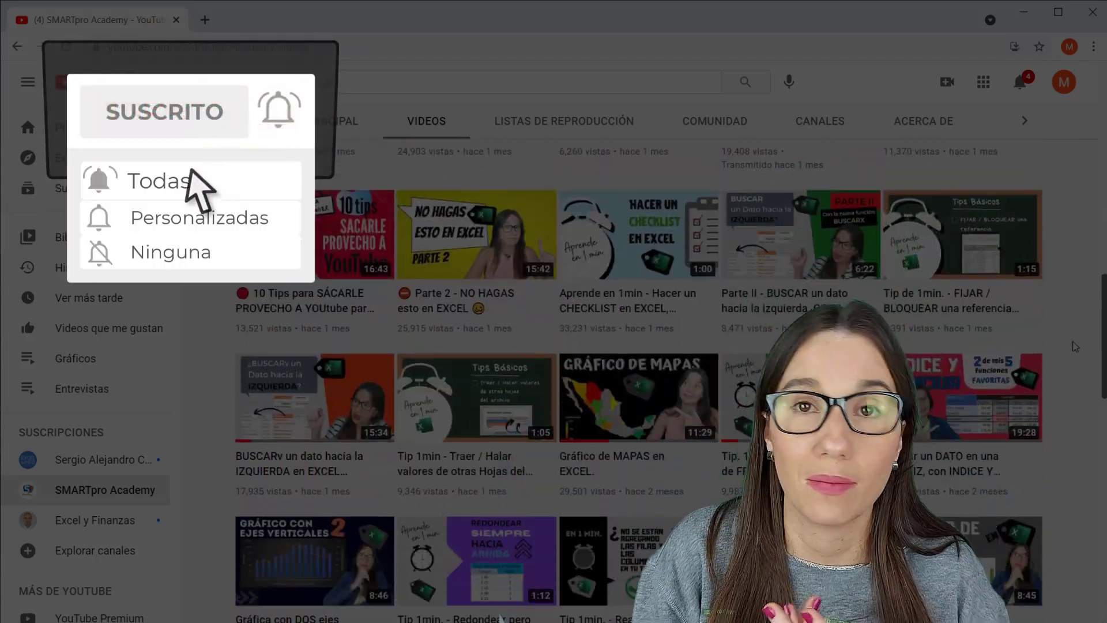
{"action": "scroll", "coordinate": [1076, 346], "scroll_direction": "down", "scroll_amount": 2}
{"action": "scroll", "coordinate": [1076, 346], "scroll_direction": "down", "scroll_amount": 1}
{"action": "scroll", "coordinate": [1076, 347], "scroll_direction": "down", "scroll_amount": 1}
{"action": "scroll", "coordinate": [1076, 346], "scroll_direction": "down", "scroll_amount": 1}
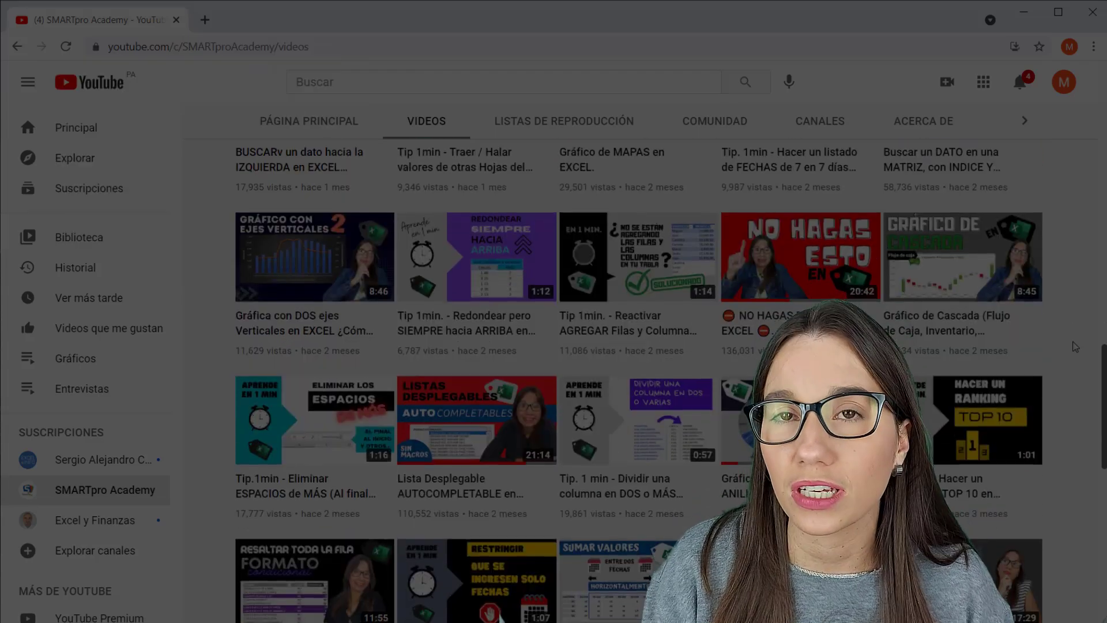
{"action": "scroll", "coordinate": [1076, 346], "scroll_direction": "down", "scroll_amount": 1}
{"action": "scroll", "coordinate": [1076, 346], "scroll_direction": "down", "scroll_amount": 1}
{"action": "scroll", "coordinate": [1076, 346], "scroll_direction": "down", "scroll_amount": 2}
{"action": "scroll", "coordinate": [1076, 346], "scroll_direction": "down", "scroll_amount": 2}
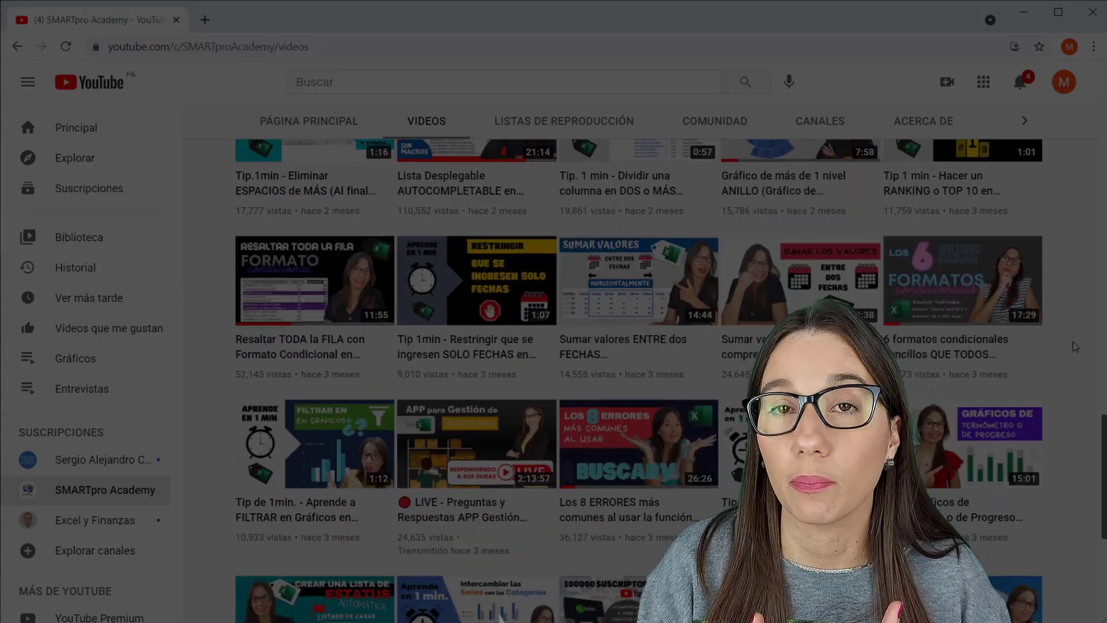
{"action": "scroll", "coordinate": [1076, 346], "scroll_direction": "down", "scroll_amount": 1}
{"action": "scroll", "coordinate": [1076, 346], "scroll_direction": "down", "scroll_amount": 2}
{"action": "scroll", "coordinate": [1076, 346], "scroll_direction": "down", "scroll_amount": 2}
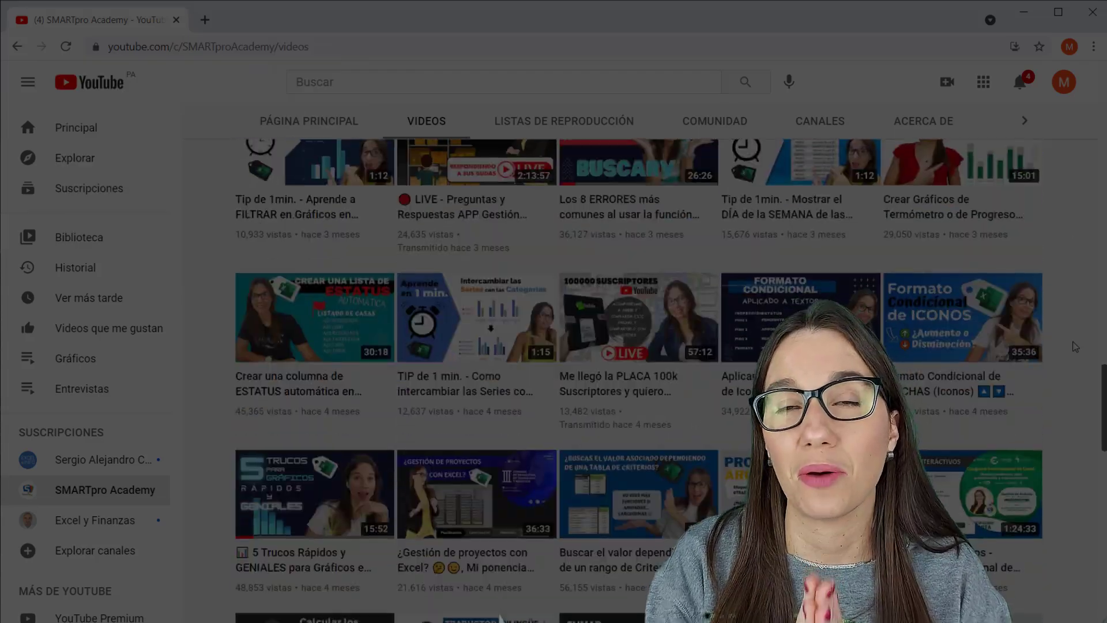
{"action": "scroll", "coordinate": [1076, 346], "scroll_direction": "down", "scroll_amount": 1}
{"action": "scroll", "coordinate": [1076, 346], "scroll_direction": "down", "scroll_amount": 2}
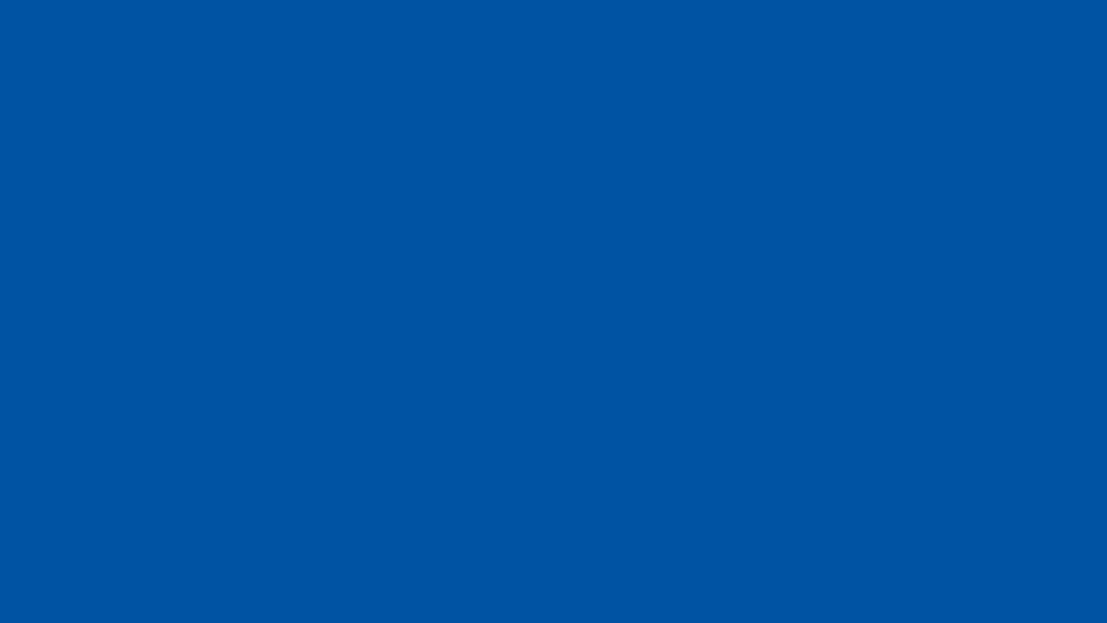